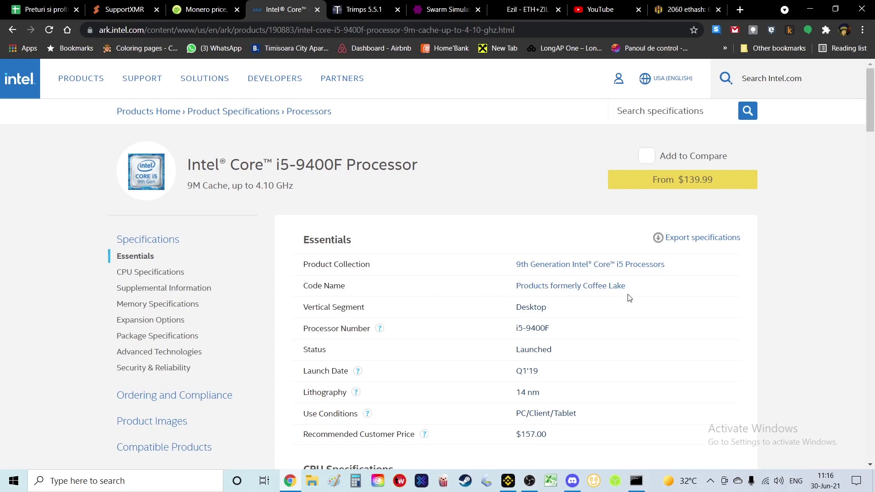
- Review the Essentials and CPU Specifications of the Intel Core i5-9400F on its product page
scroll(672, 295, "down", 5)
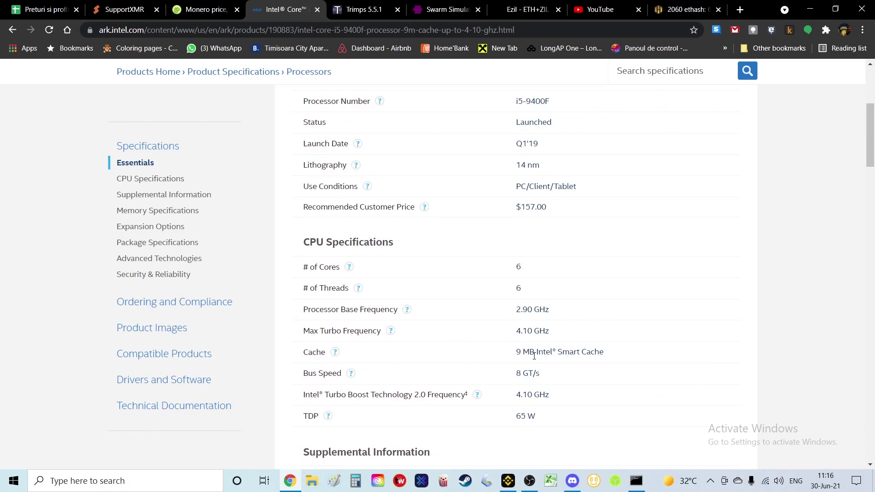
scroll(624, 297, "up", 5)
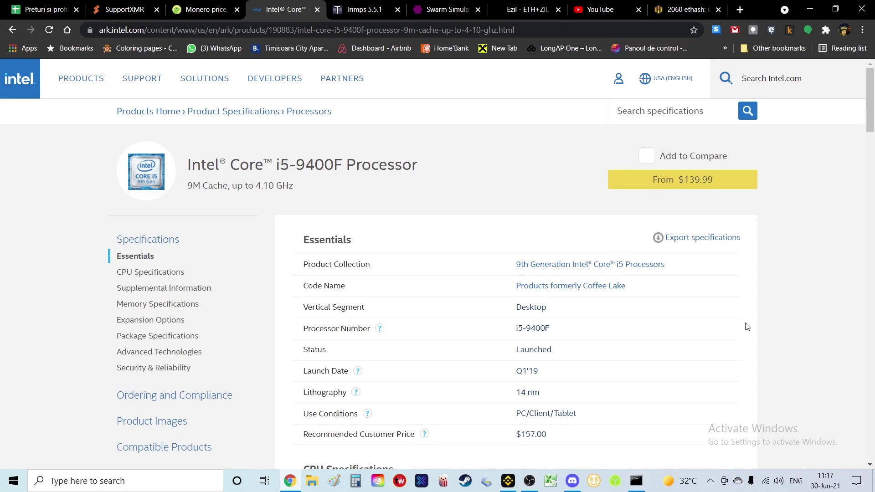
- Examine the 2060 worker's overview in Hive OS, including its miners, GPUs, power consumption and CPU details
left_click(684, 11)
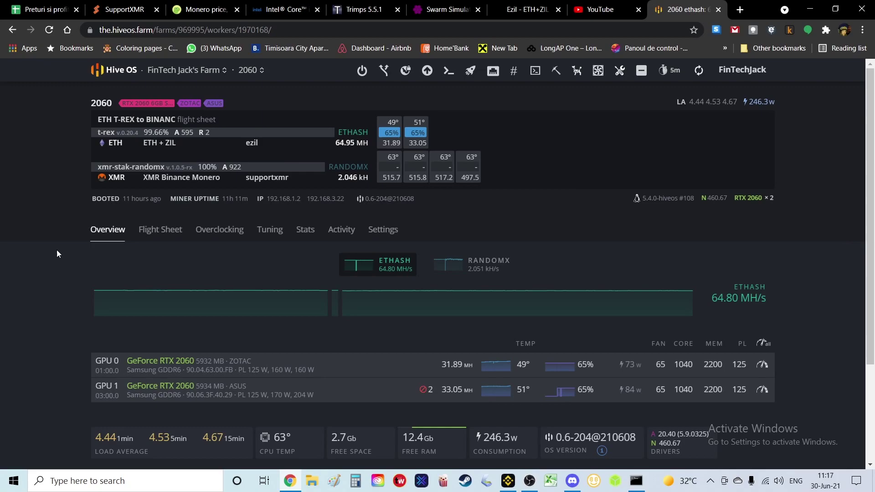
scroll(57, 250, "down", 1)
scroll(57, 250, "up", 1)
scroll(134, 203, "down", 3)
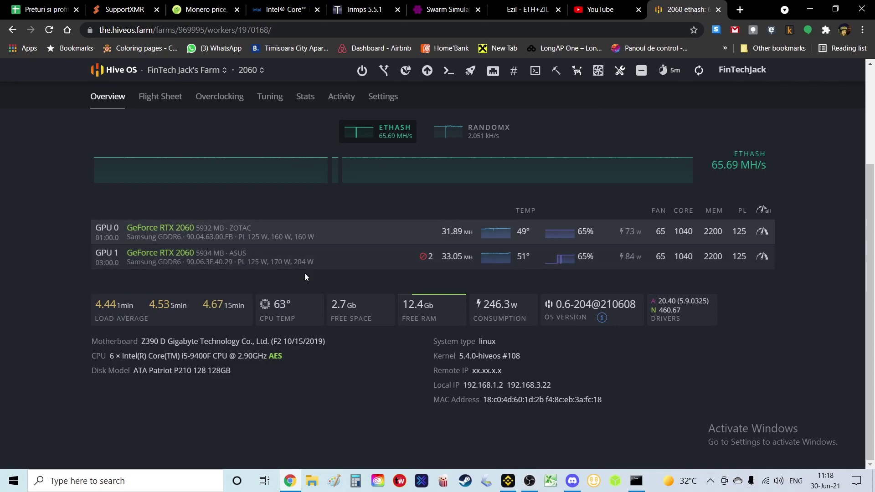
scroll(182, 264, "up", 3)
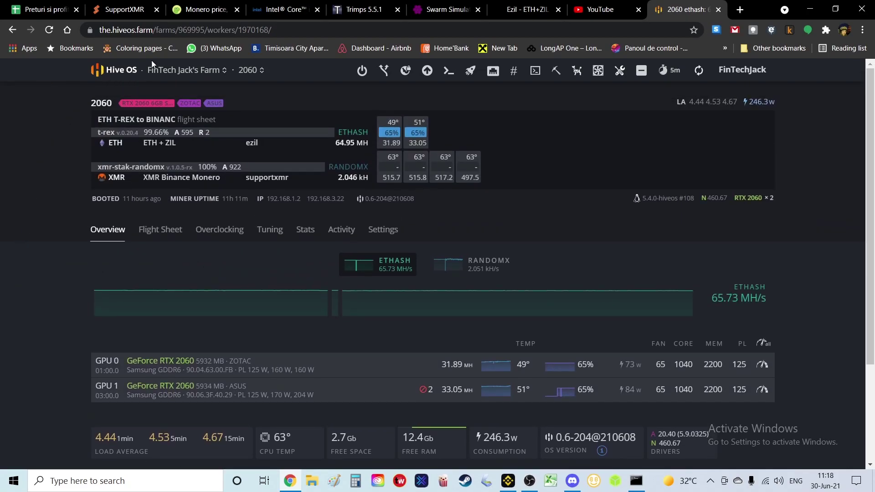
- Check the 8-hour average hashrate on the SupportXMR dashboard's hashrate graph
left_click(116, 12)
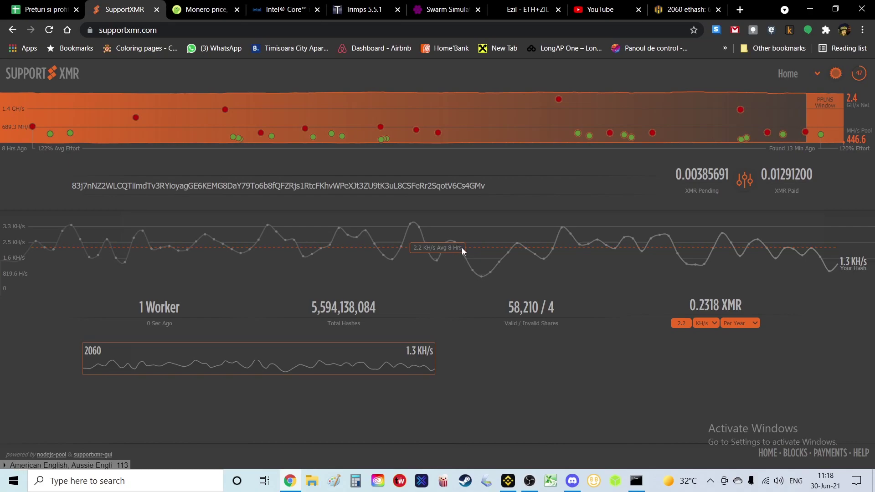
left_click_drag(412, 248, 424, 251)
left_click(420, 273)
- Look up the CPU model and CPU purchase price in row 1 of the profitability spreadsheet
left_click(44, 10)
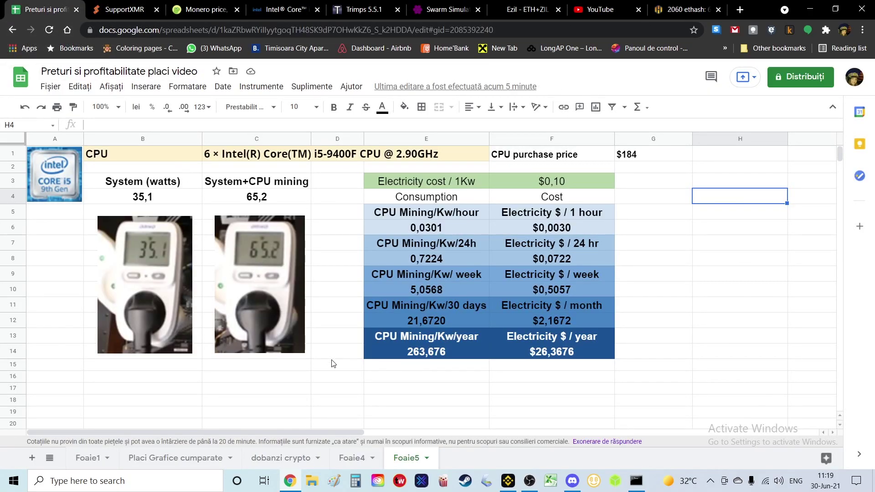
left_click(338, 336)
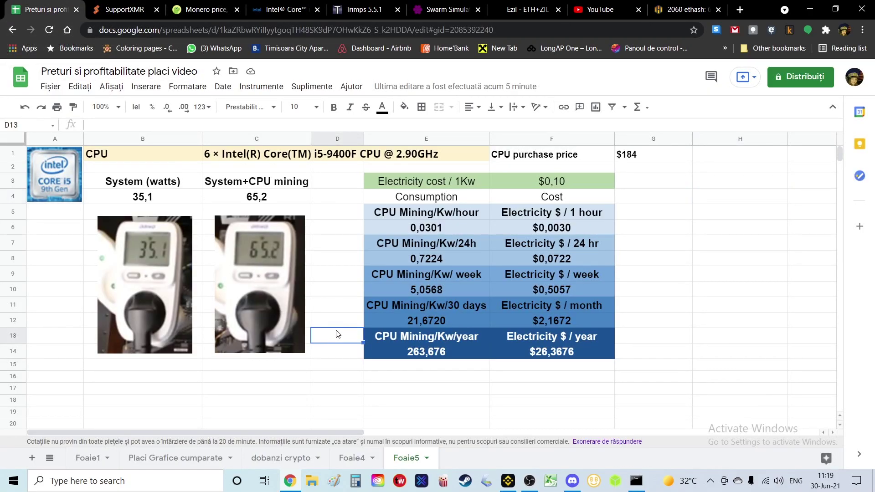
left_click(668, 306)
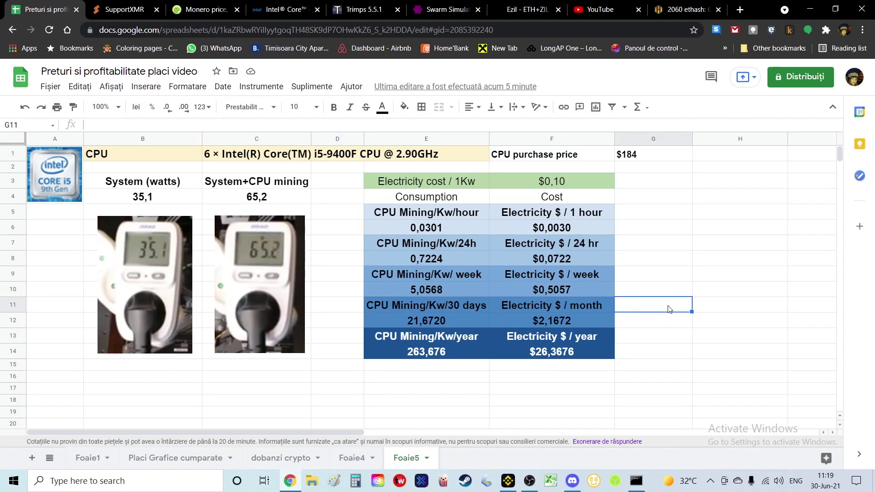
left_click(246, 155)
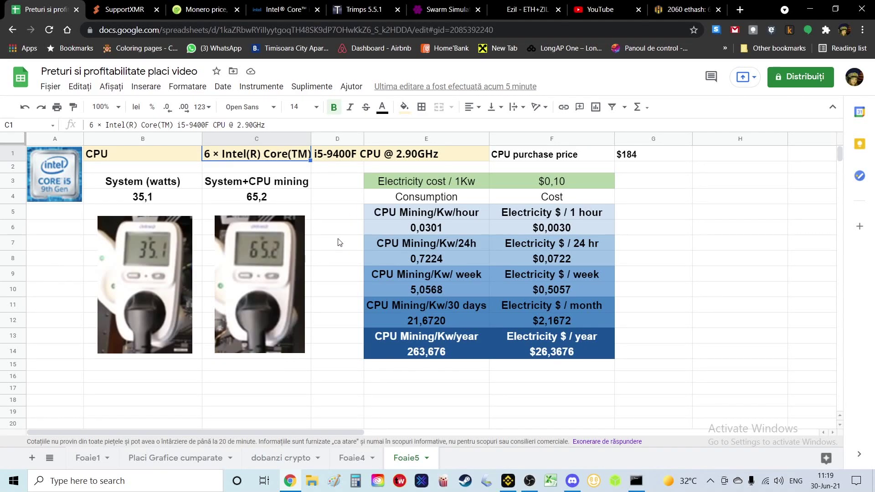
left_click(582, 157)
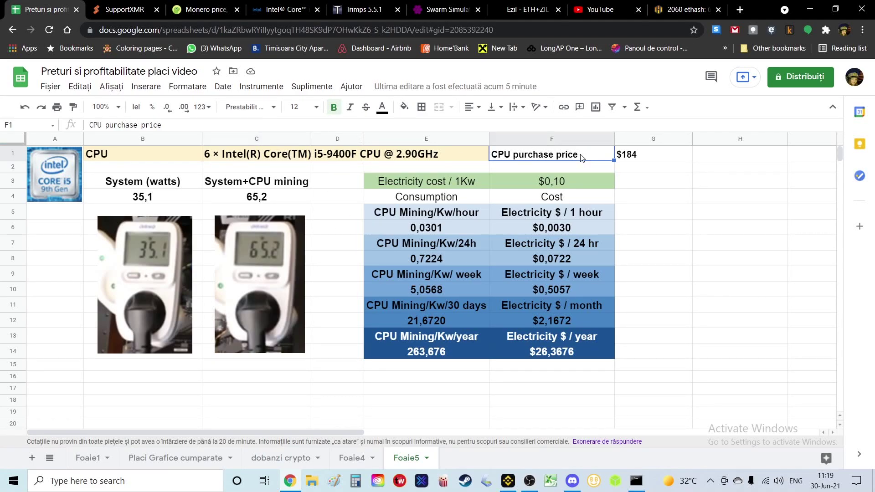
left_click(636, 155)
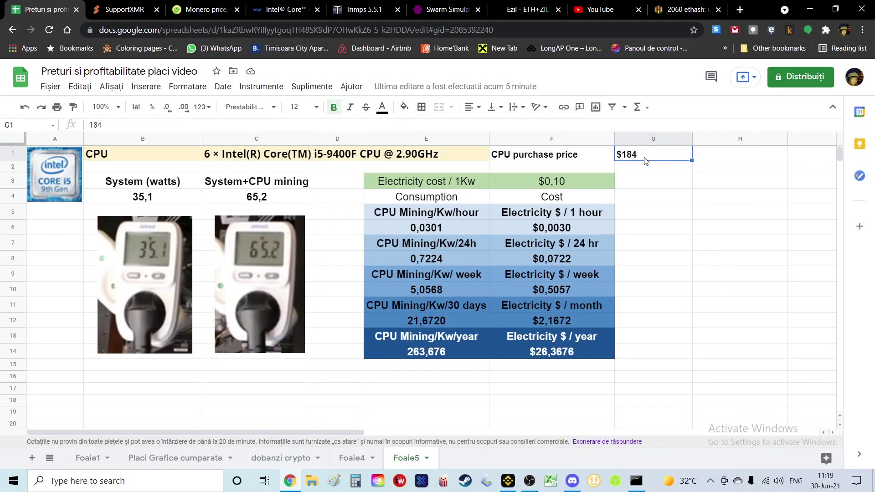
- Check the recommended customer price of the i5-9400F on the Intel specifications page
left_click(279, 10)
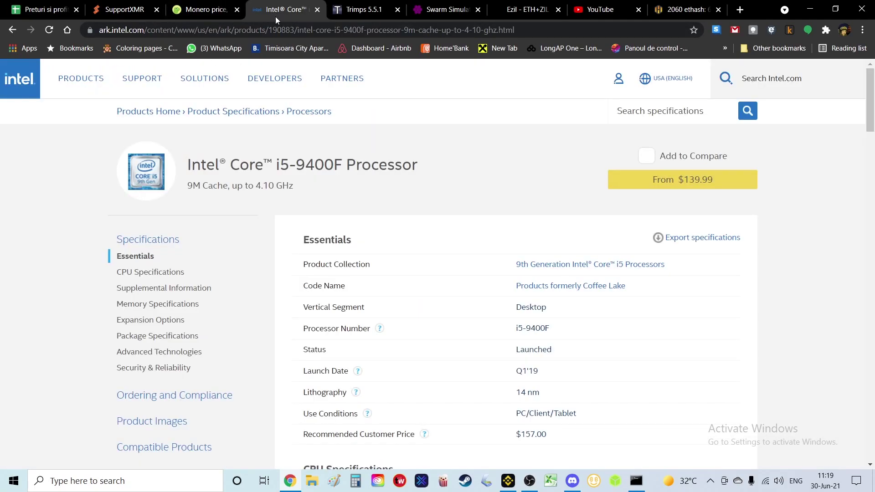
scroll(490, 340, "down", 2)
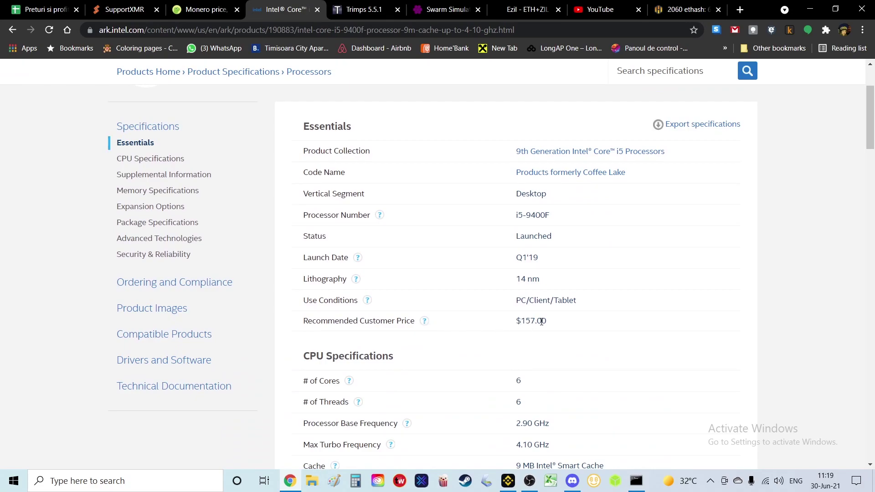
scroll(541, 321, "up", 2)
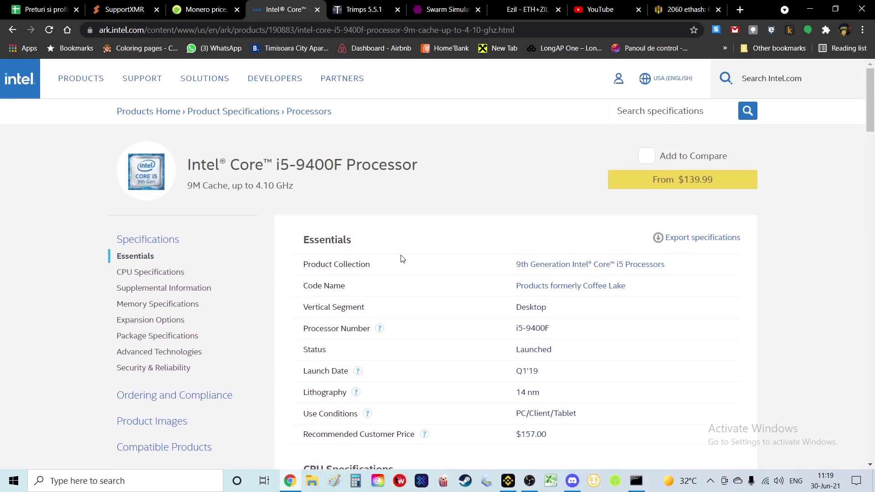
- Return to the spreadsheet and go through the CPU mining consumption per hour, 24 hours, week, 30 days and year
left_click(40, 14)
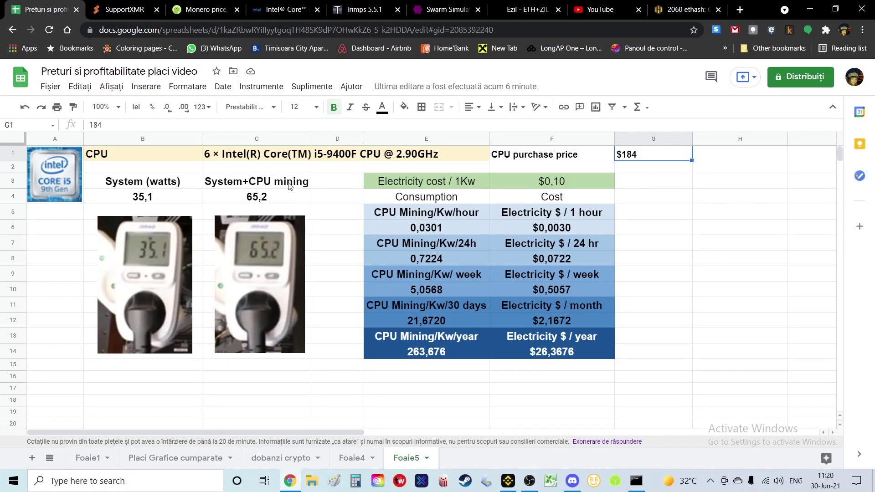
left_click(433, 228)
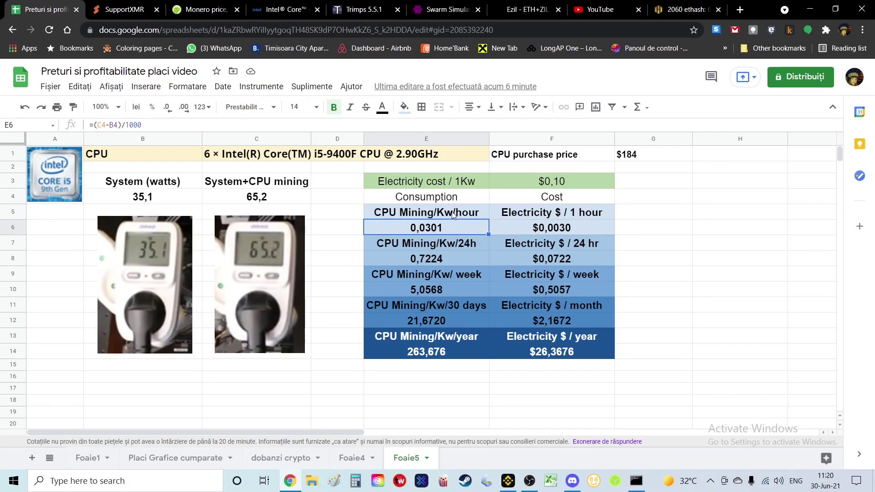
left_click(465, 244)
left_click(466, 275)
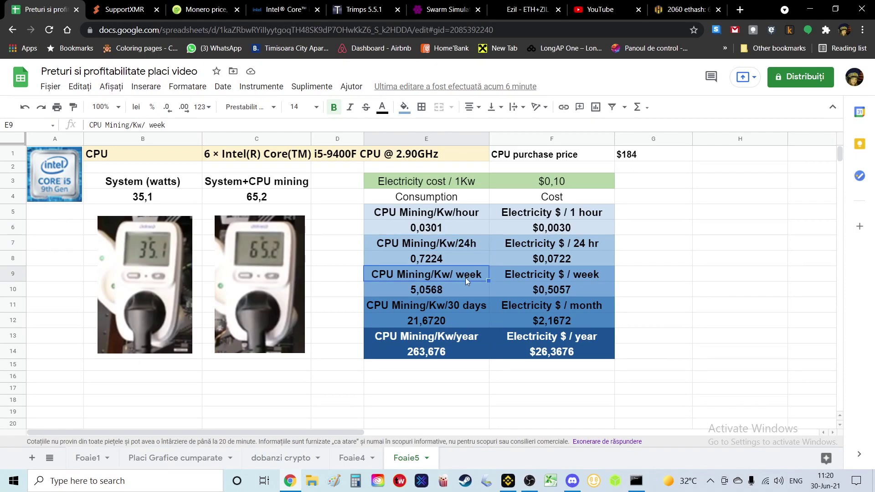
left_click(469, 305)
left_click(462, 337)
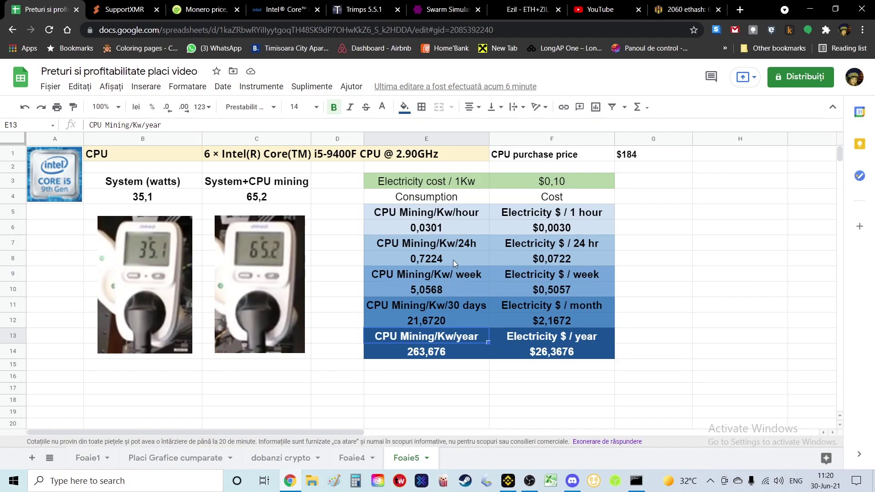
- Go through the electricity cost cells for one hour, 24 hours, week, month and year in column F
left_click(564, 229)
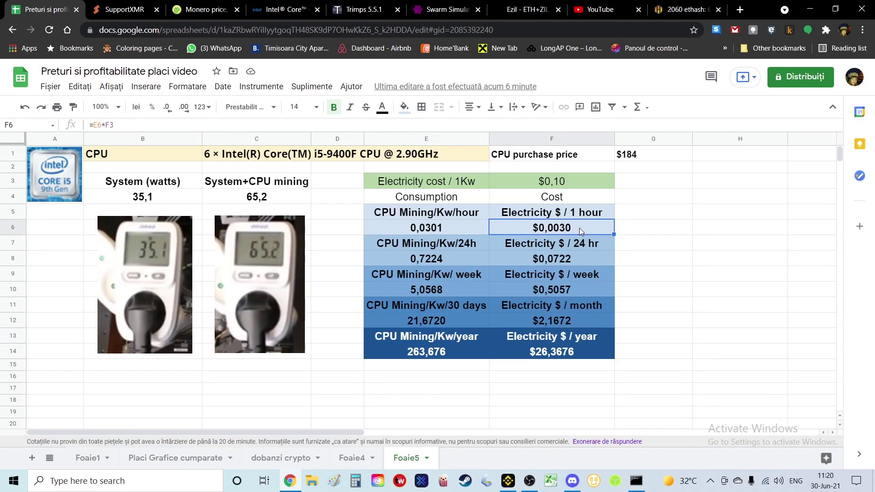
left_click(584, 253)
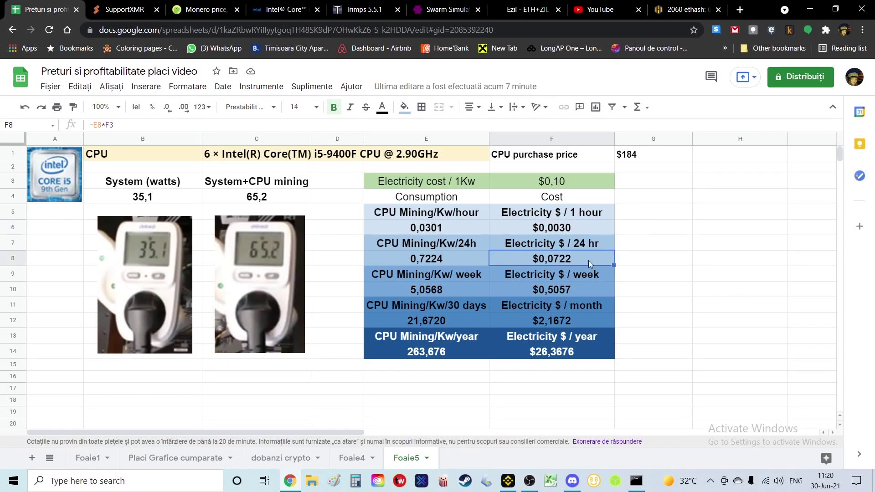
left_click(588, 290)
left_click(580, 322)
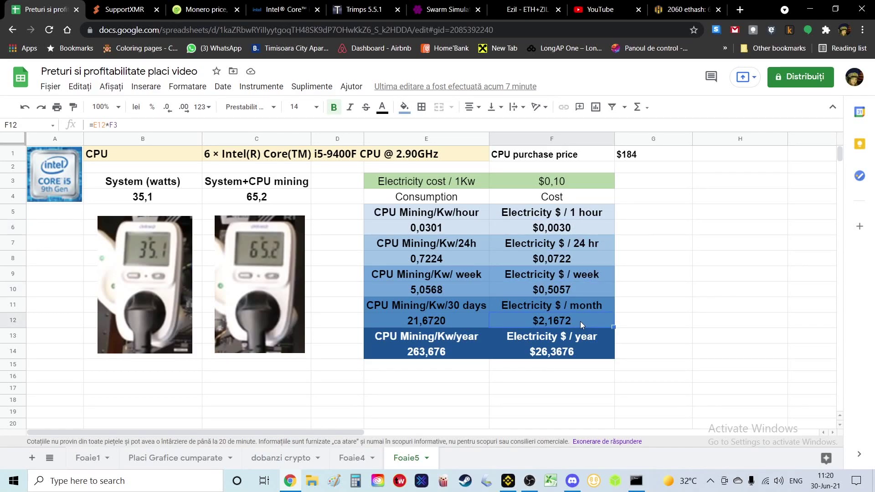
left_click(560, 358)
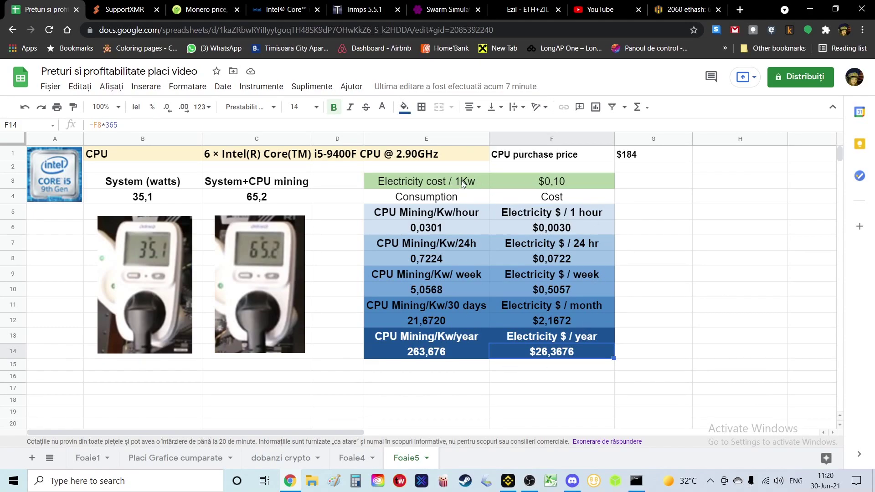
- Inspect the electricity price per kW in F3 and the daily, weekly and yearly costs calculated from it
left_click(567, 182)
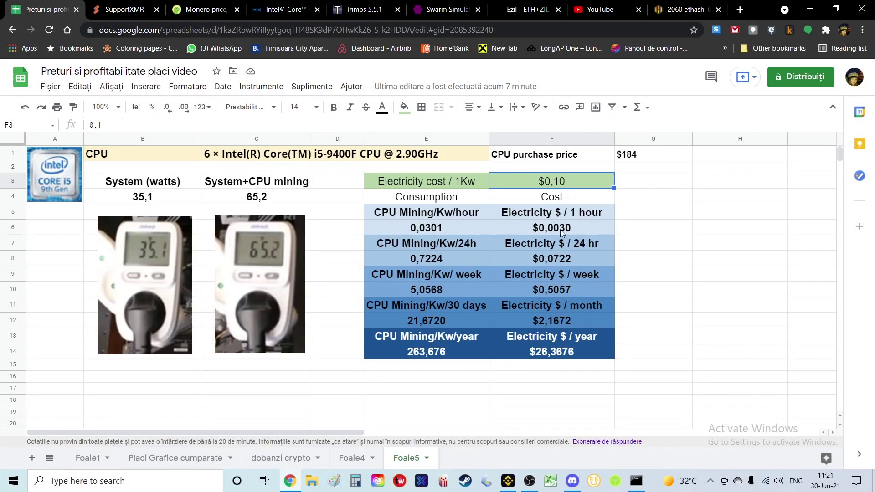
left_click(553, 256)
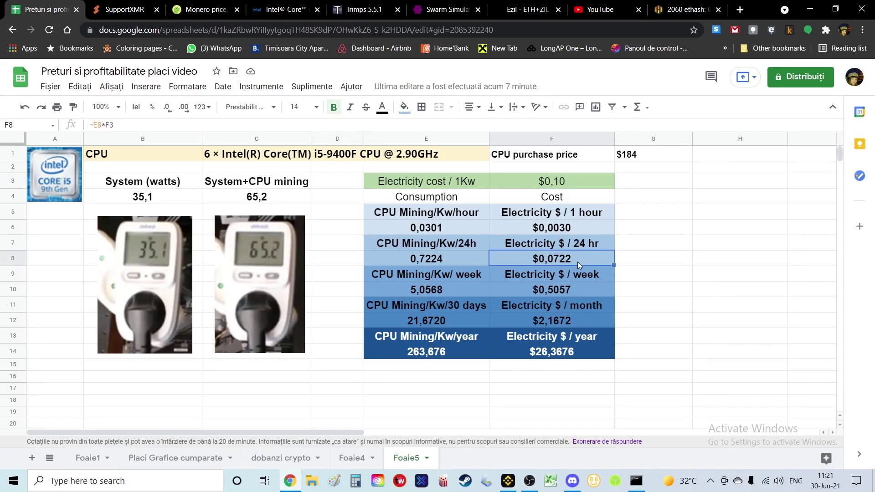
left_click(559, 289)
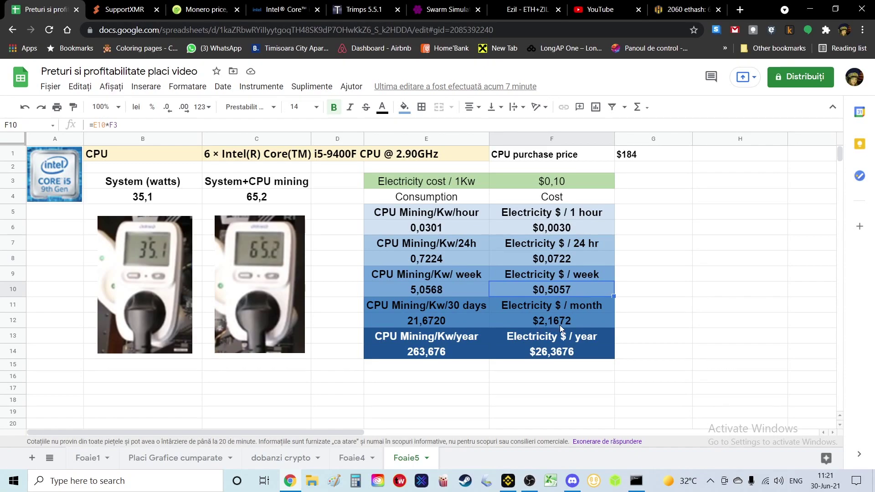
left_click(548, 355)
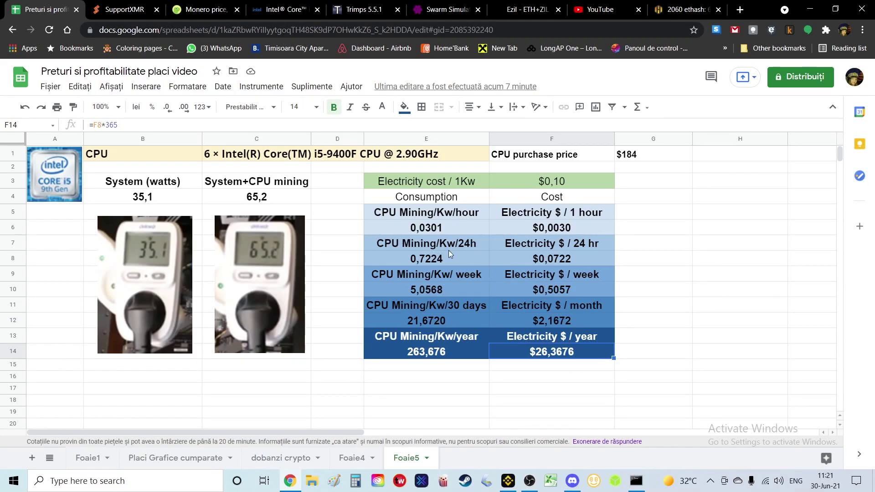
left_click(338, 368)
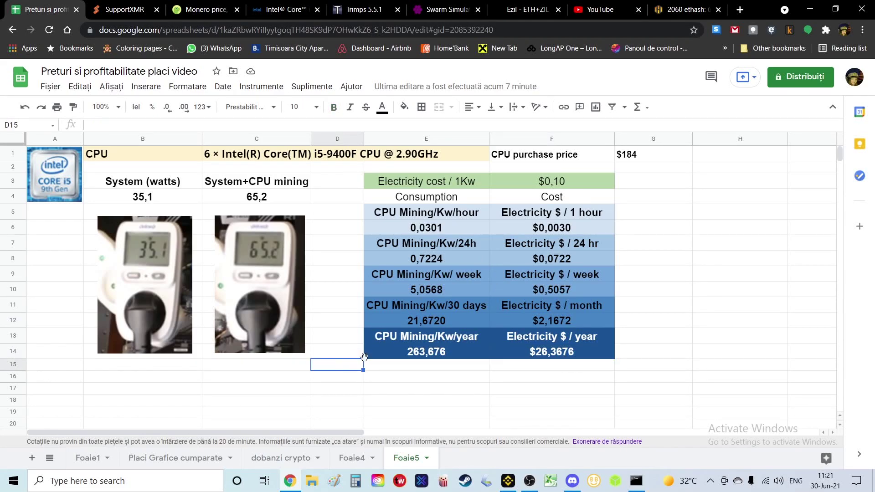
- Reload the SupportXMR dashboard and set its XMR earnings estimate to Per Year
scroll(144, 359, "down", 3)
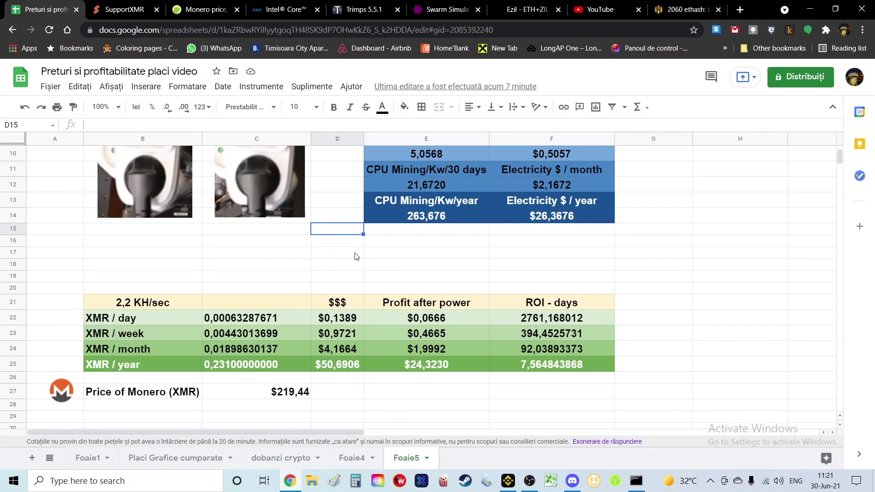
left_click(122, 10)
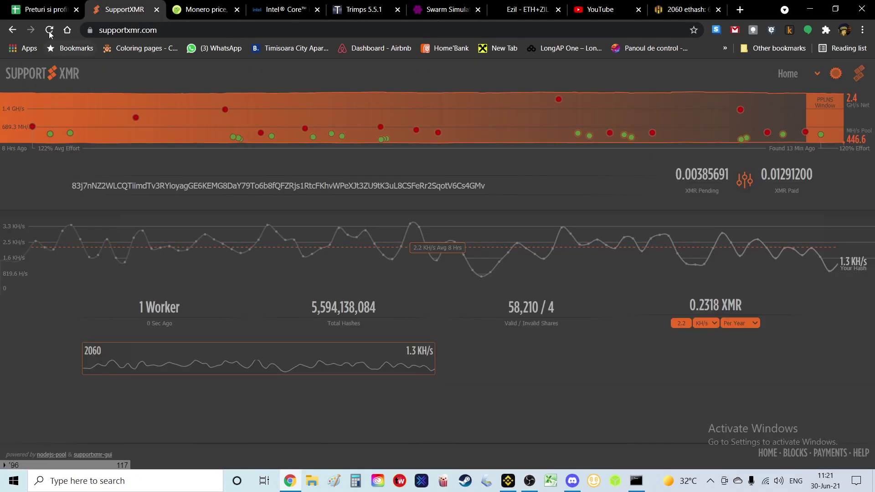
left_click(49, 31)
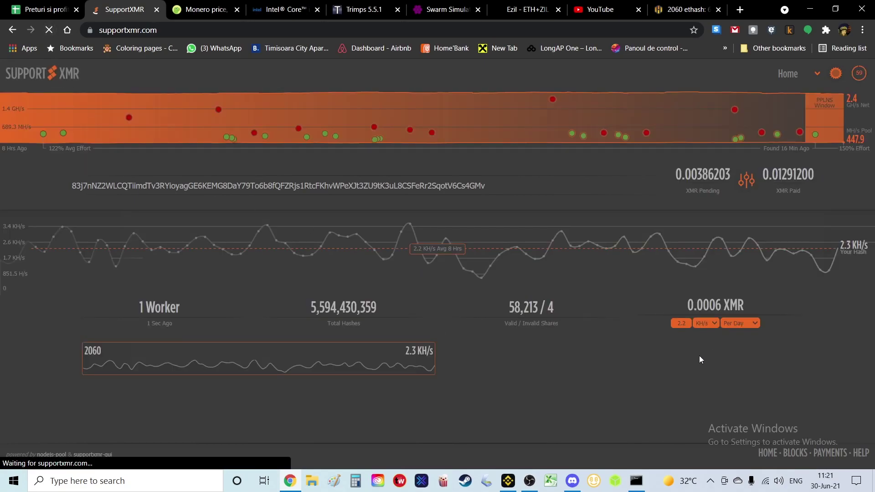
left_click(739, 323)
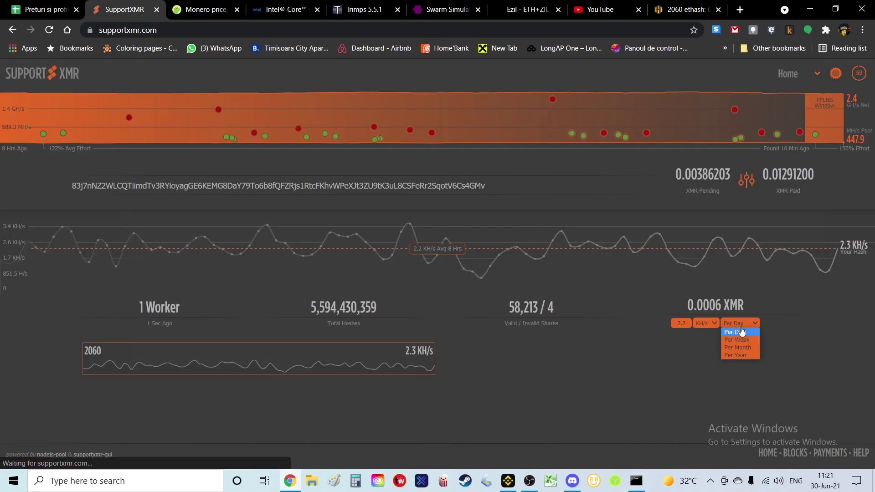
left_click(744, 354)
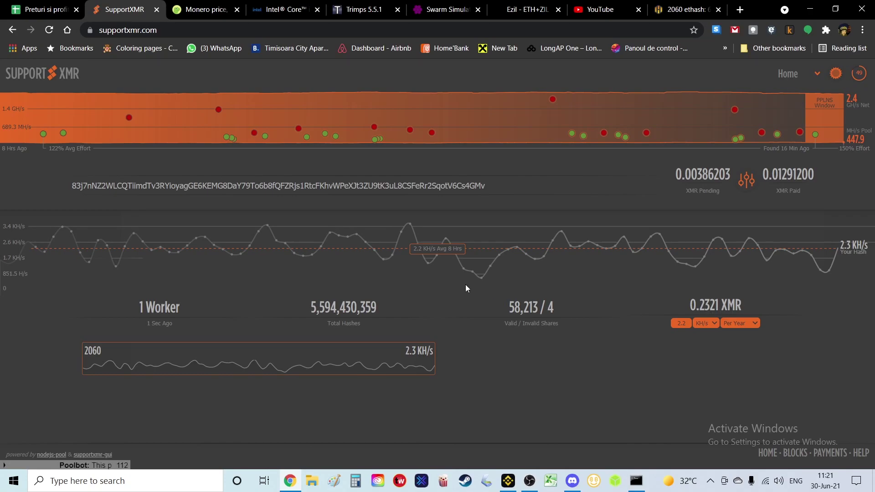
- Return to the spreadsheet and set the XMR / year amount in C25 to 0,2321 from the pool's estimate
left_click(42, 13)
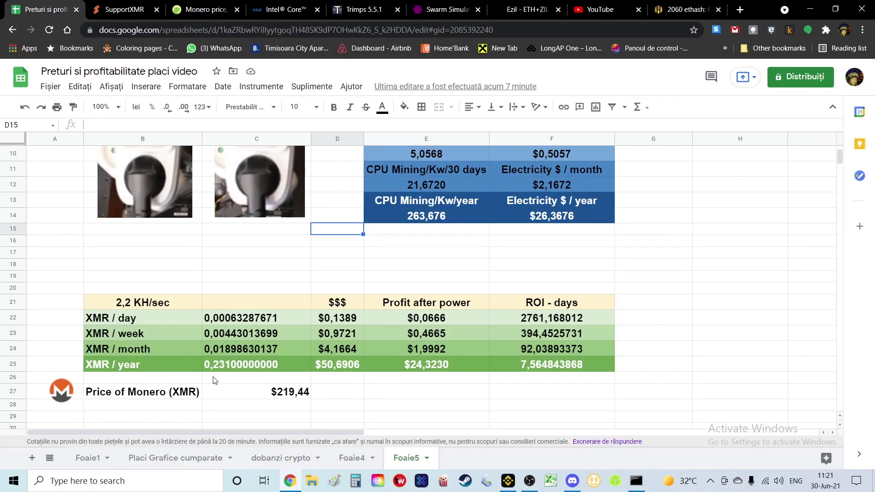
left_click(226, 360)
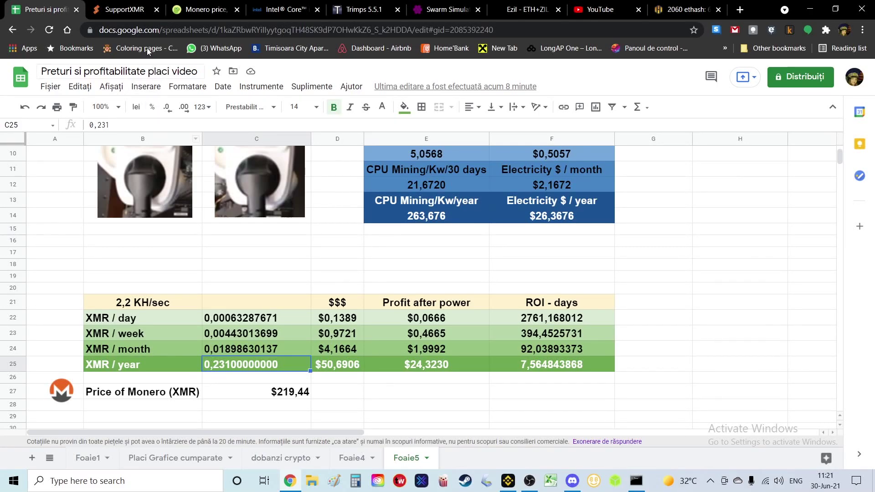
left_click(95, 10)
left_click(42, 10)
type("0")
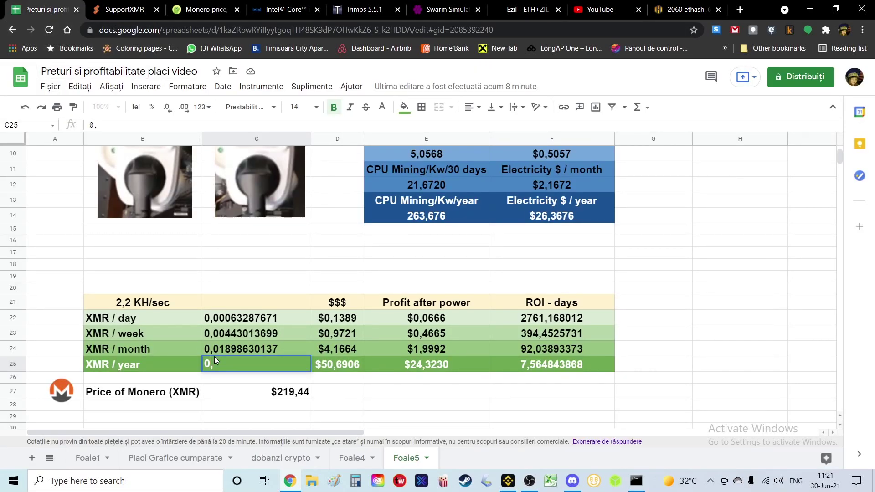
type(",2321")
key("Return")
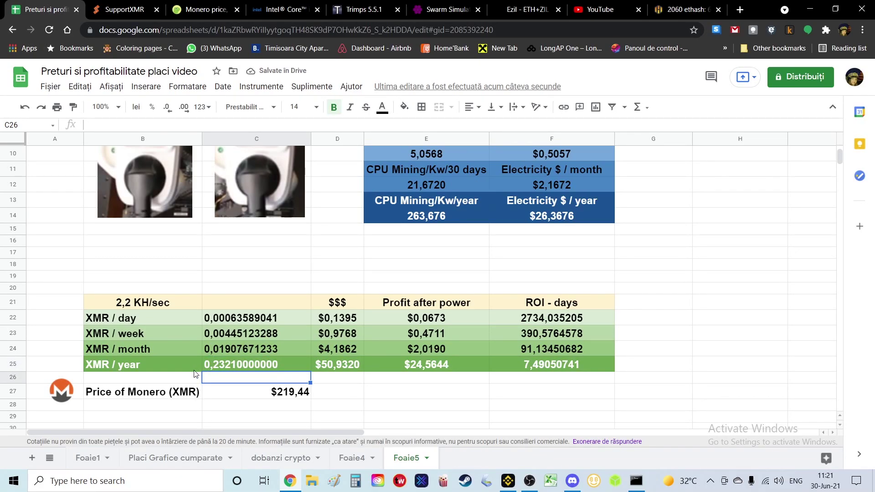
- Inspect the XMR amounts per year, month, week and day in column C and their formulas
left_click(223, 363)
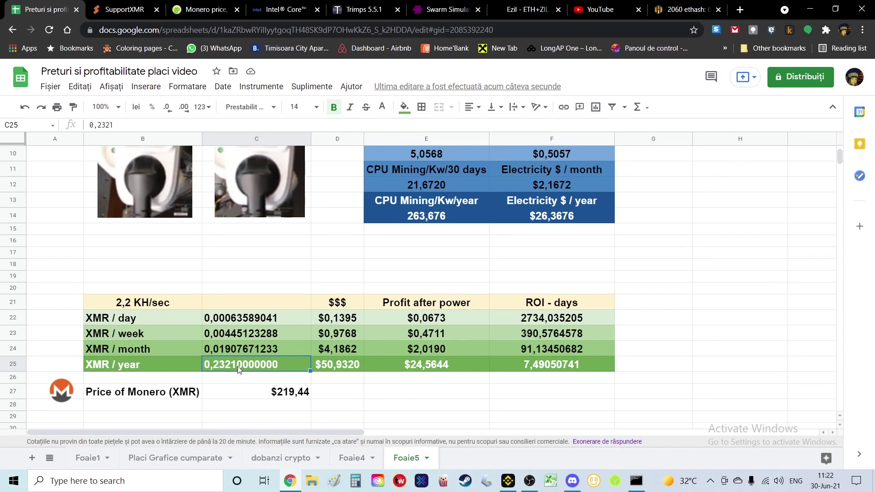
left_click(214, 349)
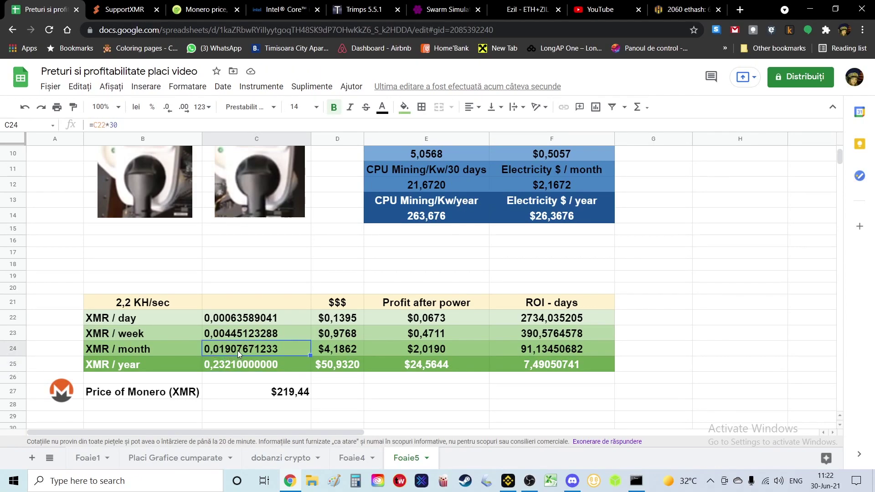
left_click(220, 336)
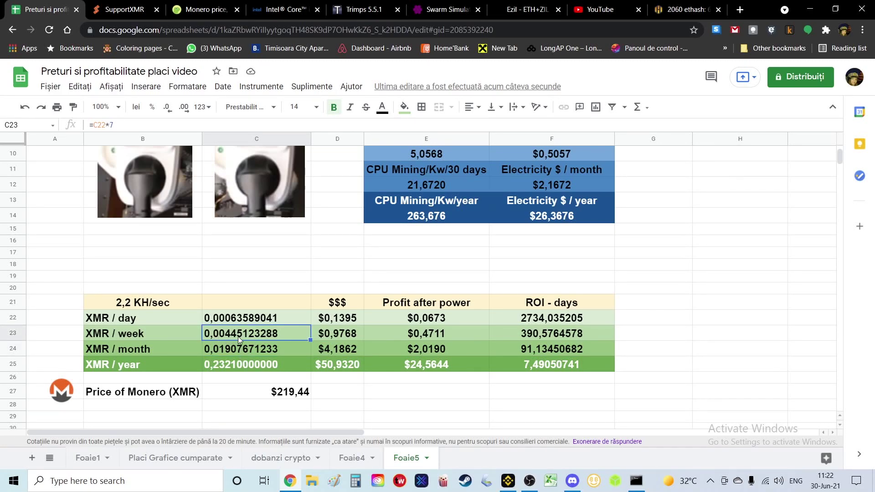
left_click(210, 320)
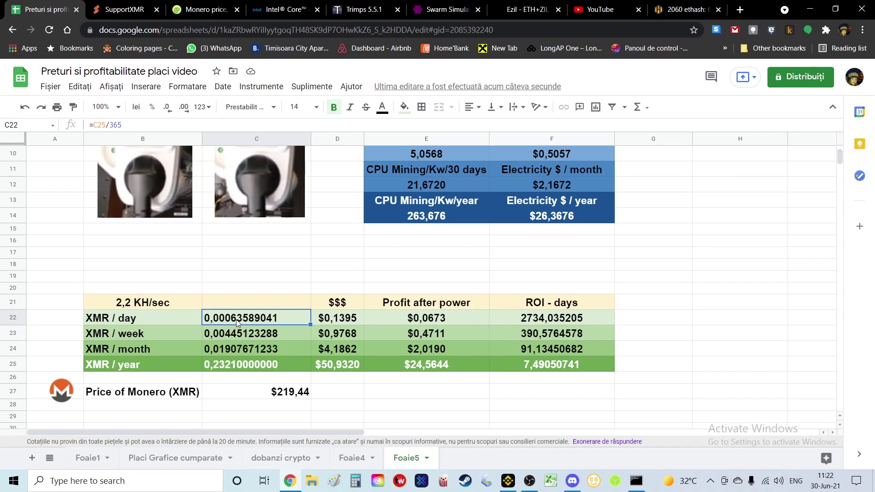
left_click(239, 335)
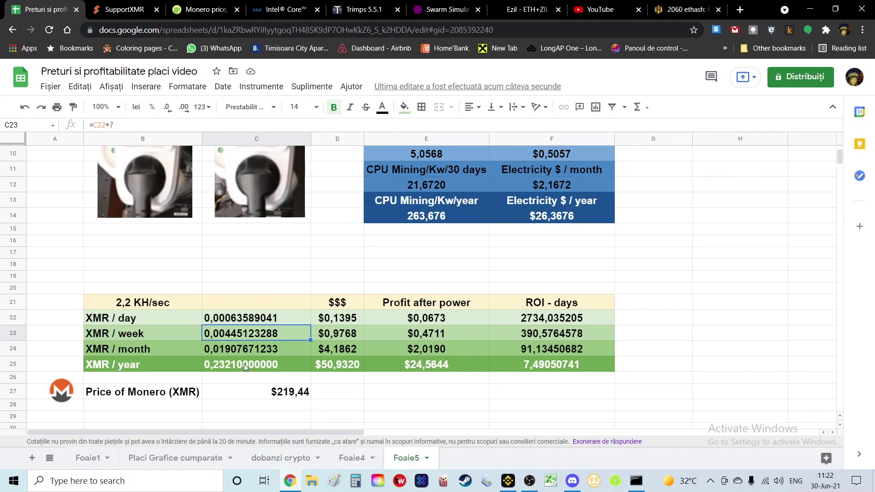
- Check the Monero price on CoinGecko and set the price of Monero in C27 to 219,40
left_click(260, 392)
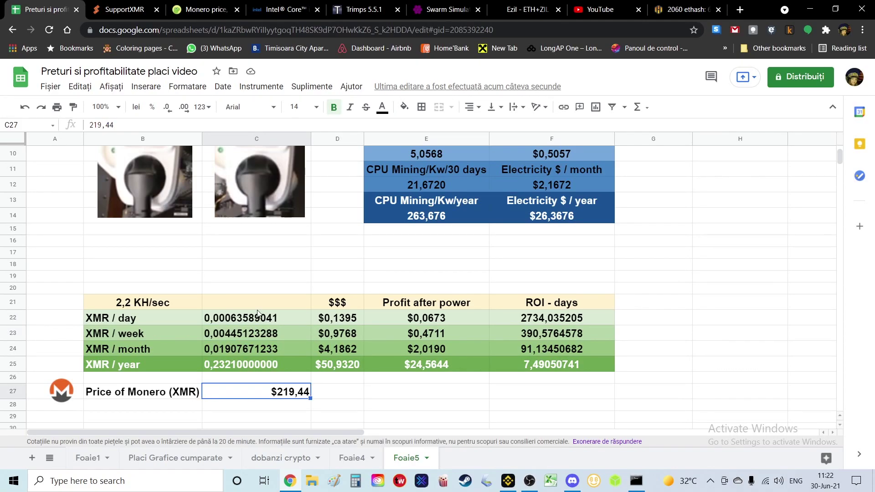
left_click(190, 10)
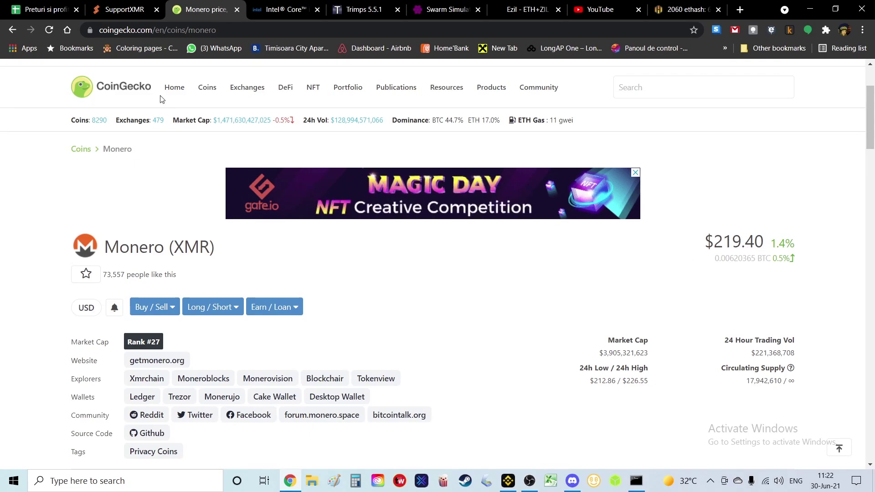
left_click(45, 9)
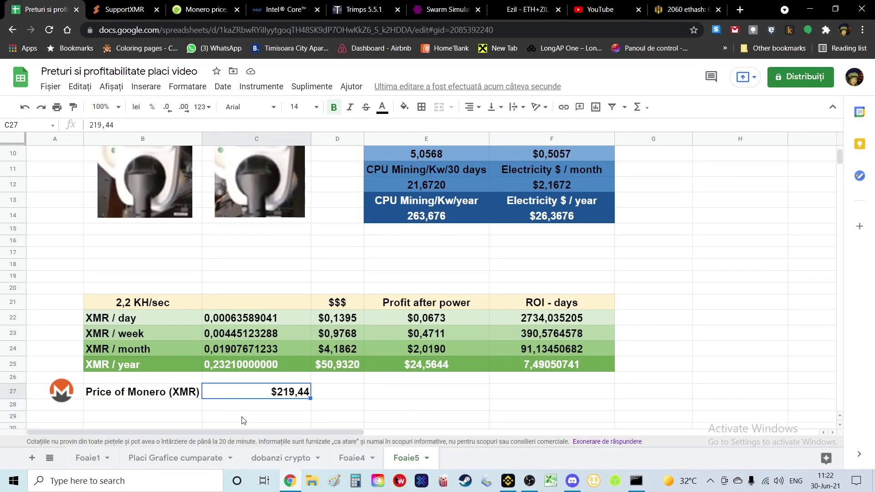
left_click(273, 405)
left_click(276, 391)
type("219,4")
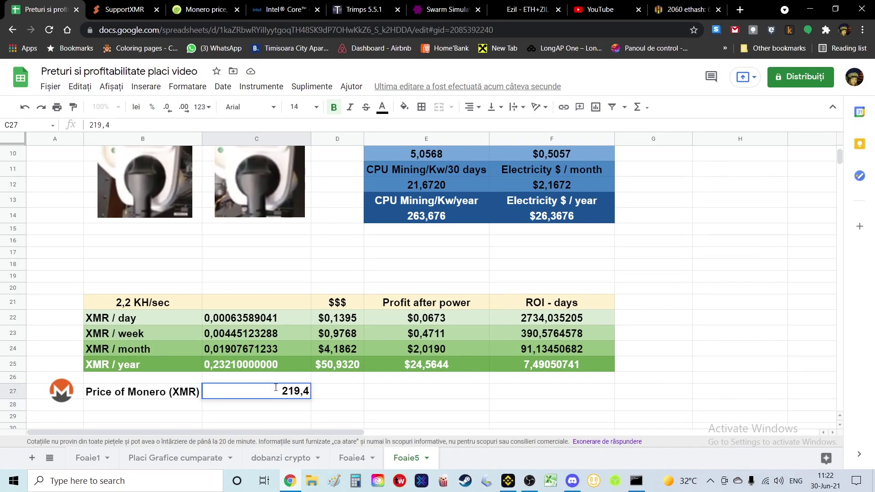
type("0")
key("Return")
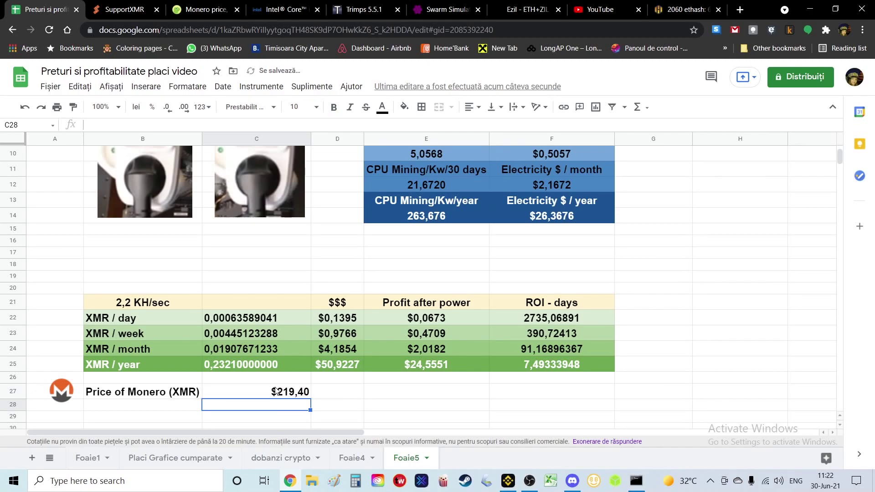
- Go through the dollar earnings in column D from the yearly cell up to the daily one
left_click(368, 391)
left_click_drag(348, 300, 348, 361)
left_click(341, 378)
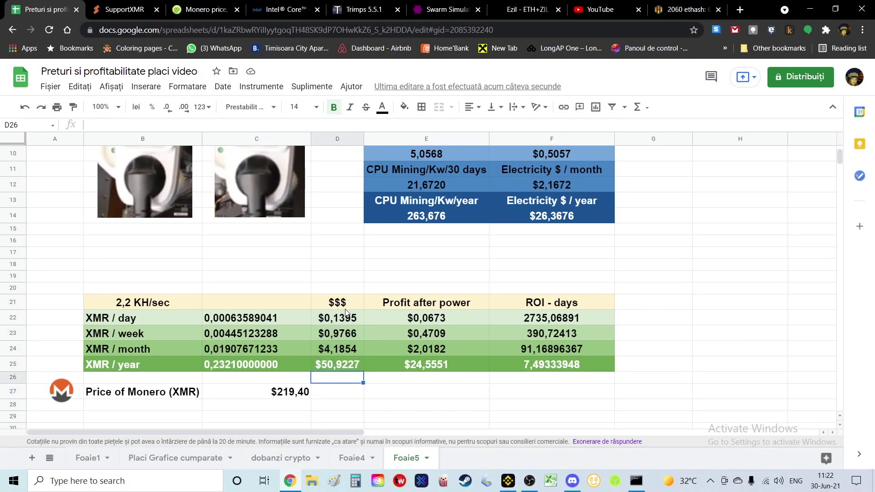
left_click(338, 361)
left_click(335, 351)
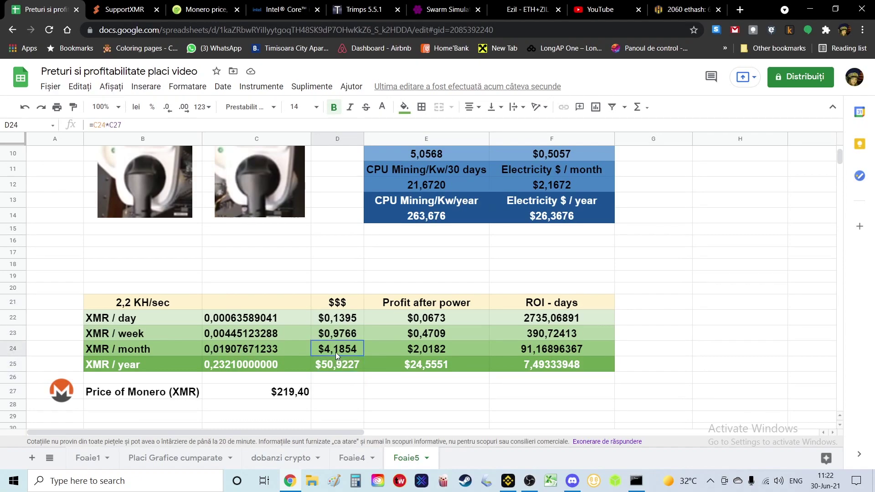
left_click(336, 333)
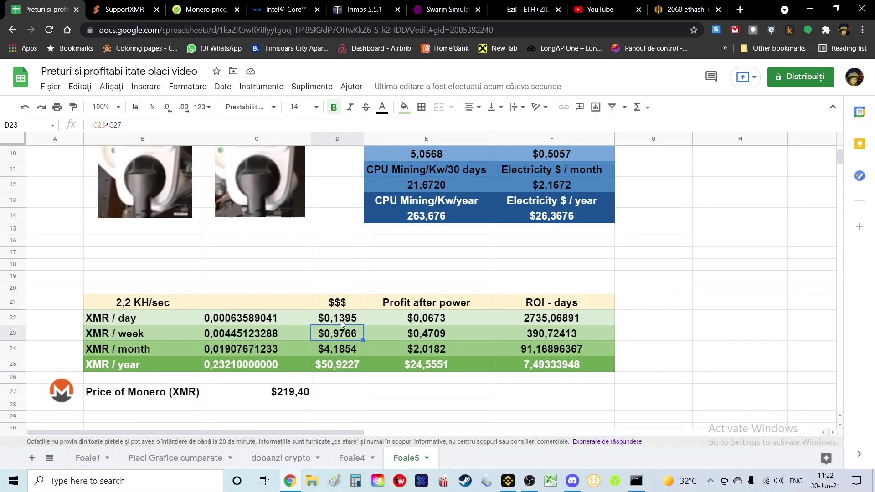
left_click(341, 320)
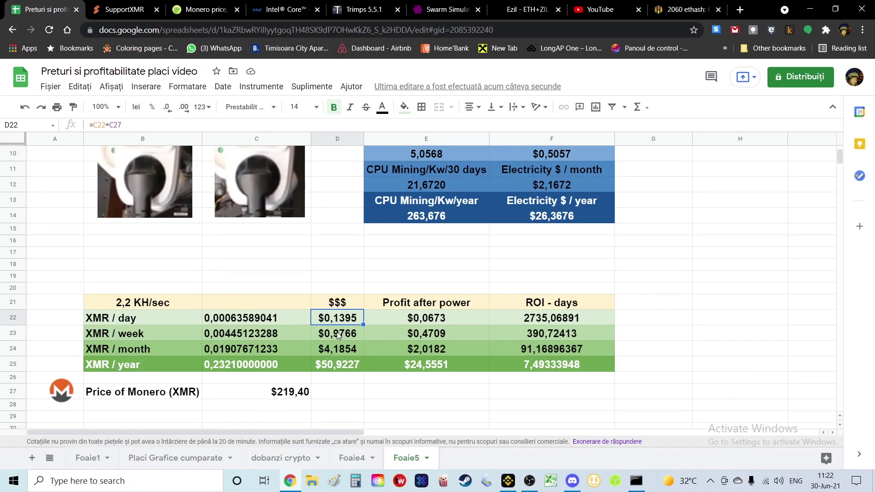
- Compare the daily, weekly, monthly and yearly XMR amounts in column C with their dollar values in column D
left_click(267, 319)
left_click(253, 334)
left_click(256, 351)
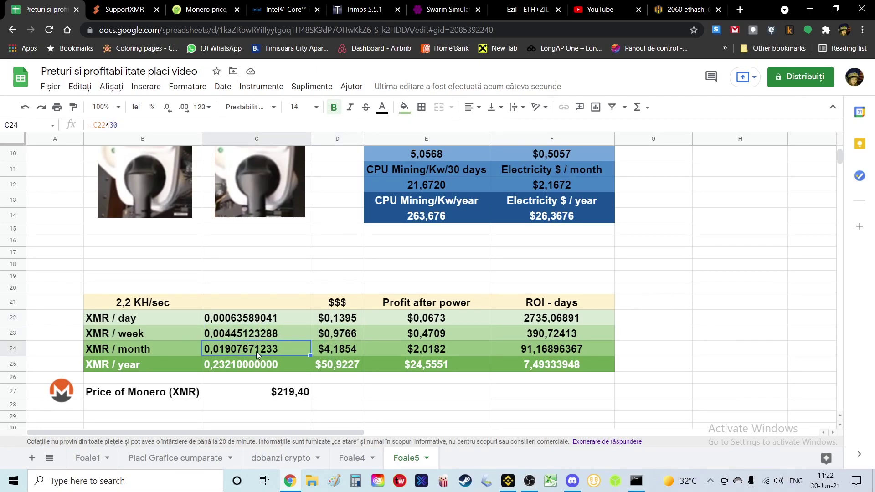
key("Down")
left_click(346, 320)
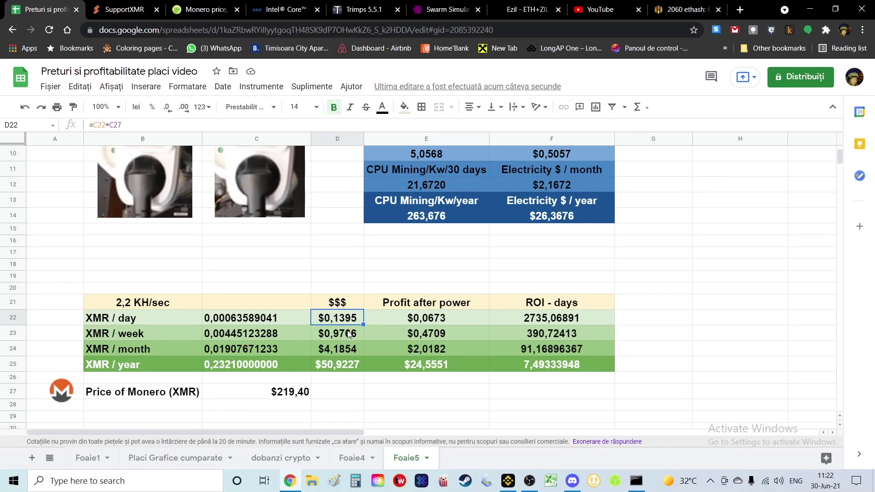
left_click(355, 335)
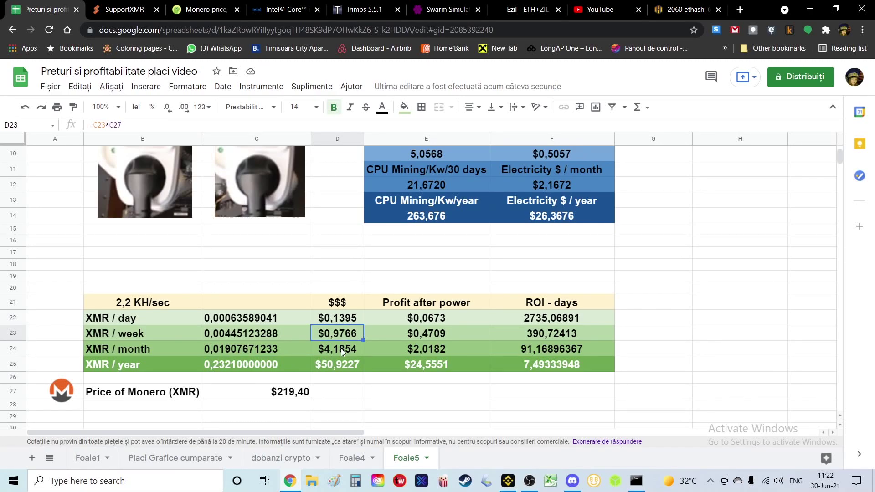
left_click(340, 349)
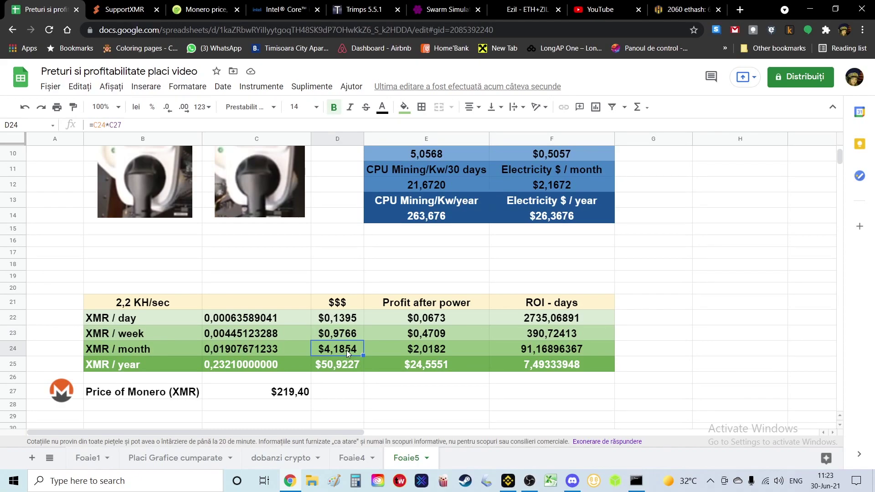
left_click(338, 364)
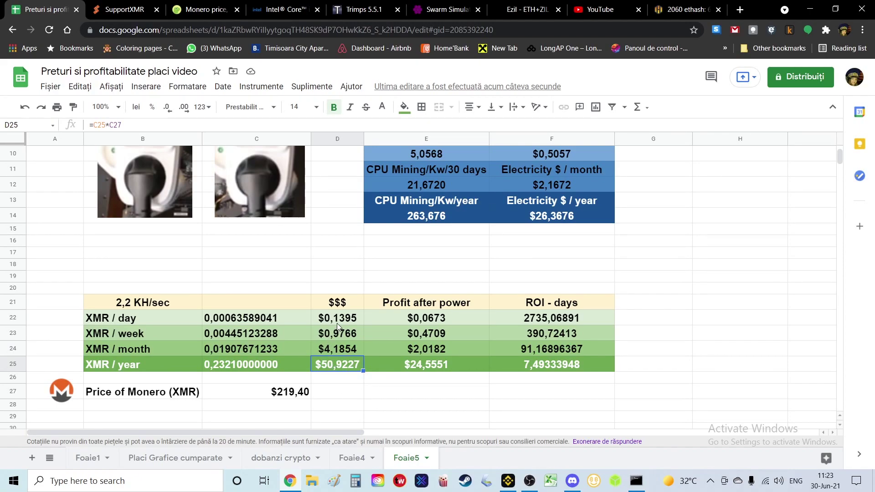
- Examine the daily and yearly profit after power in column E against the electricity costs in column F
left_click(420, 318)
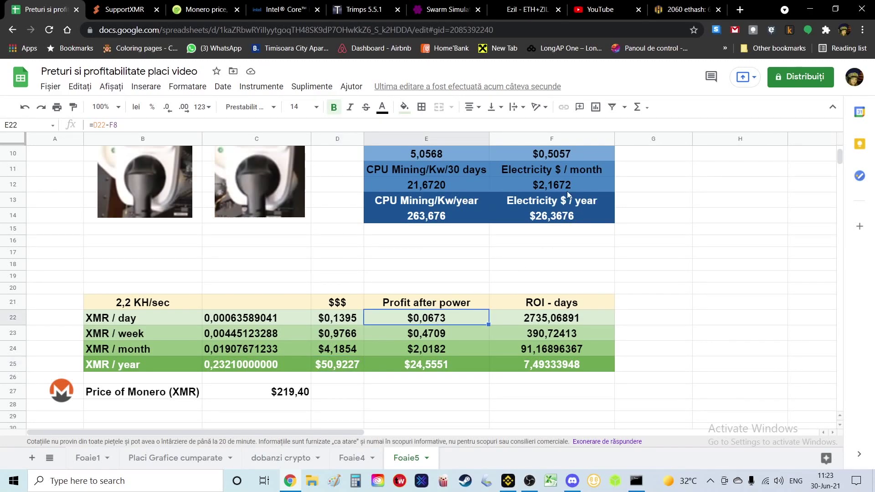
scroll(566, 190, "up", 3)
scroll(583, 191, "down", 1)
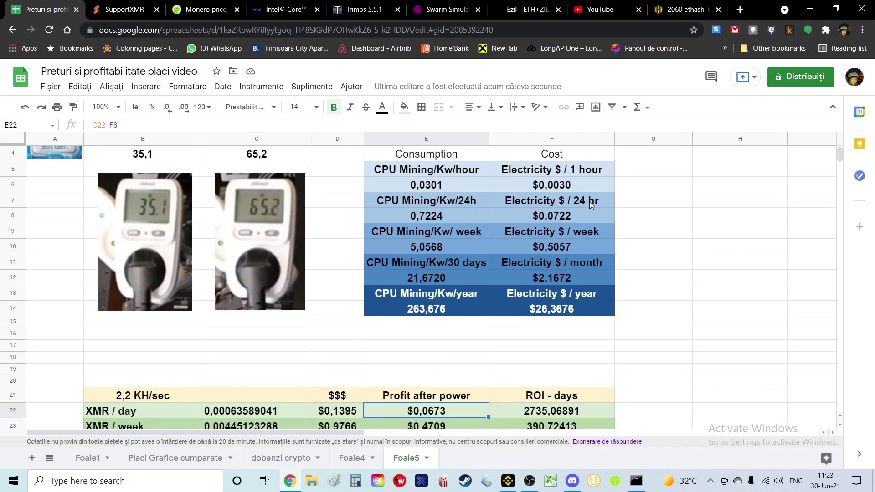
scroll(574, 299, "down", 1)
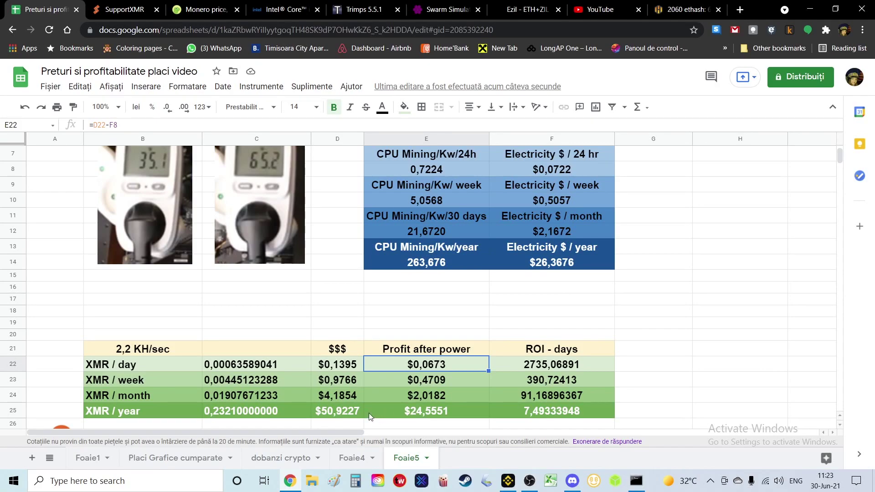
scroll(368, 413, "down", 1)
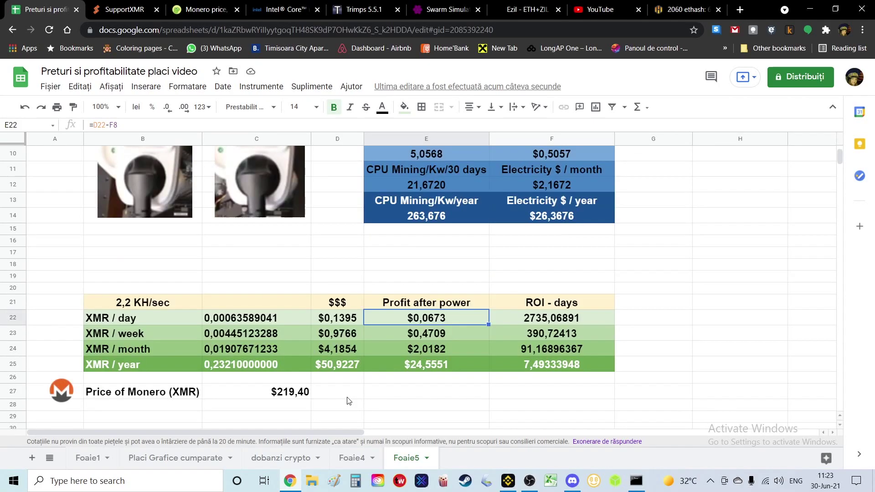
left_click(346, 369)
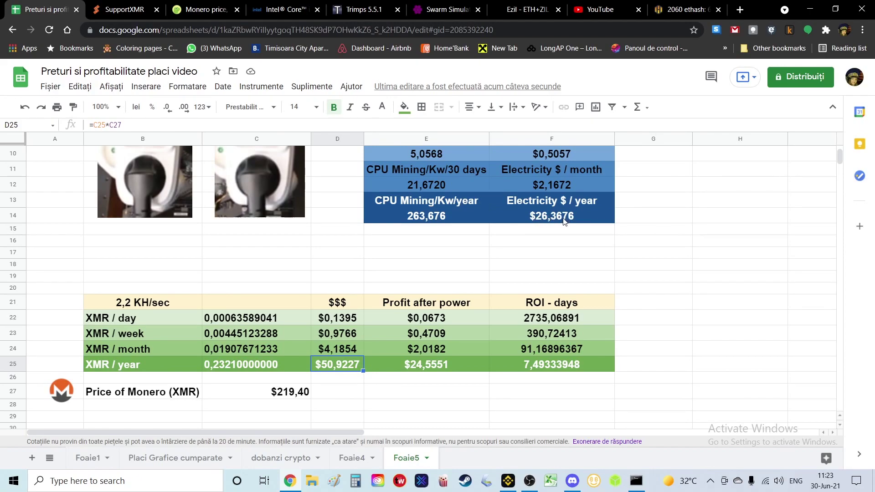
left_click(429, 367)
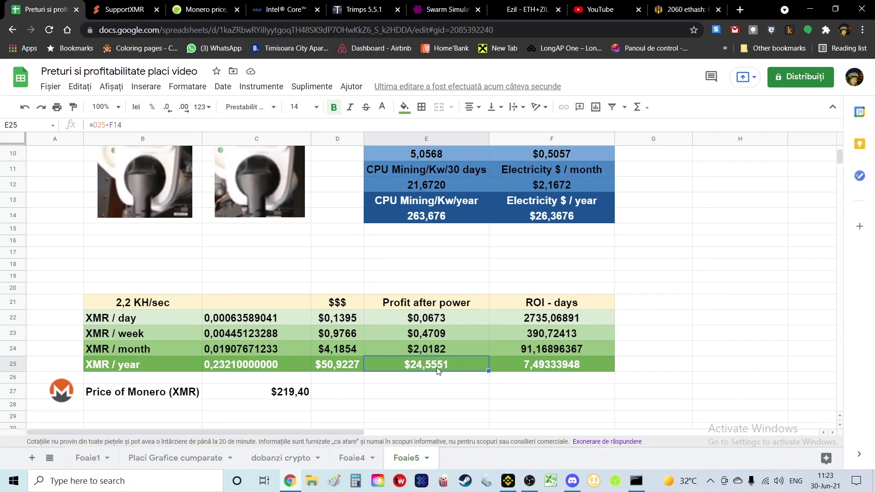
- Review the ROI figures in F22:F25, looking closely at the XMR / day and XMR / year rows
left_click(532, 353)
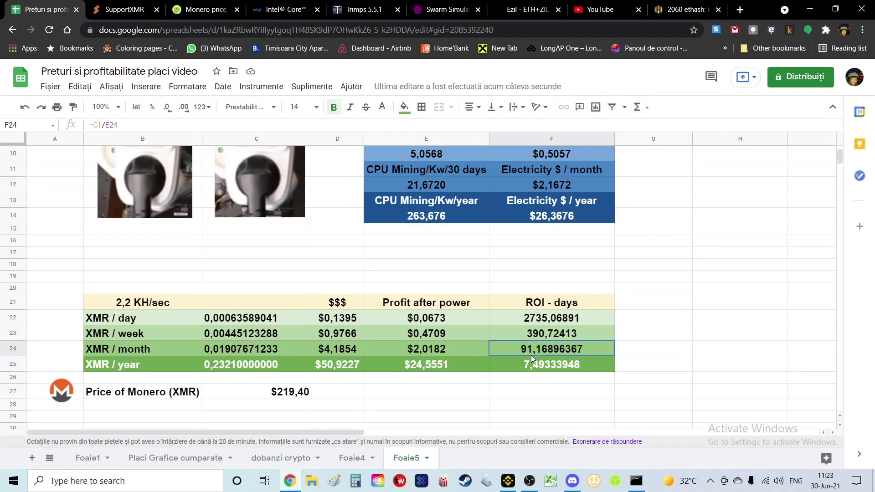
left_click_drag(554, 321, 556, 367)
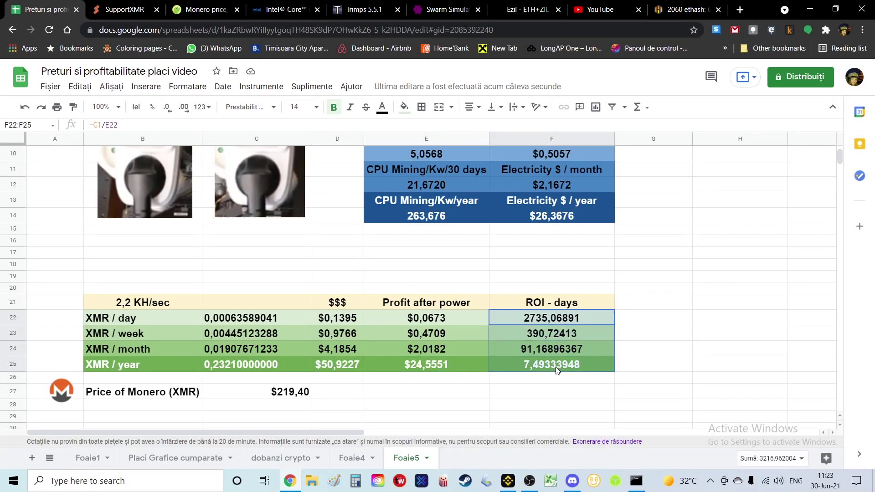
left_click(552, 383)
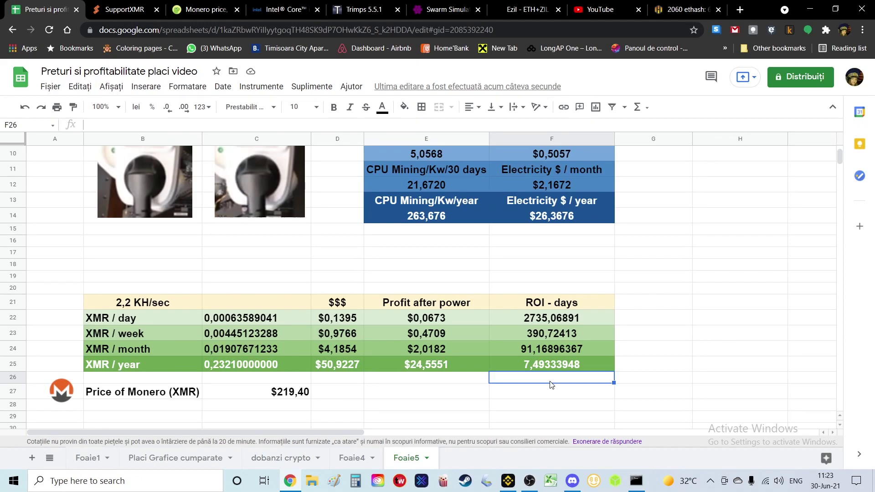
left_click(542, 398)
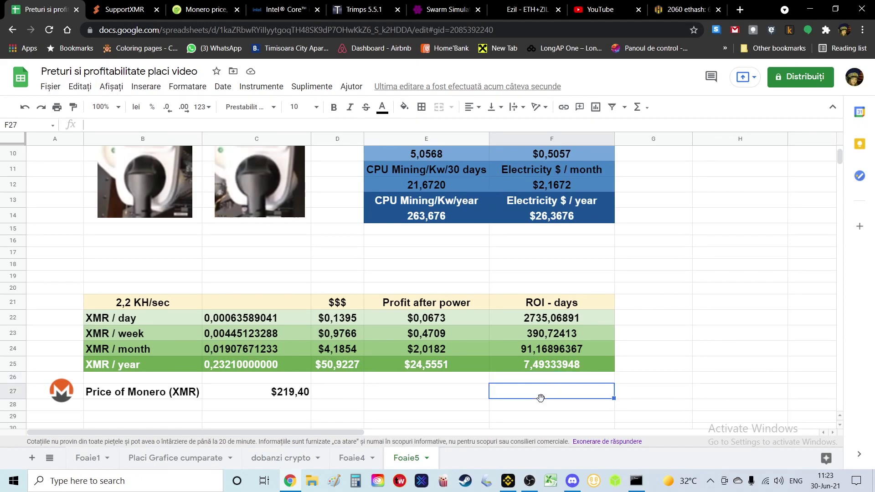
left_click(554, 318)
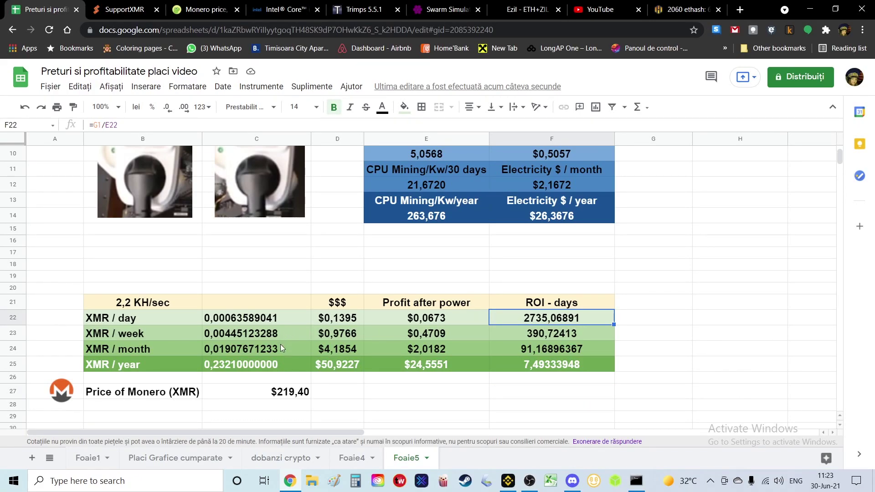
left_click(576, 369)
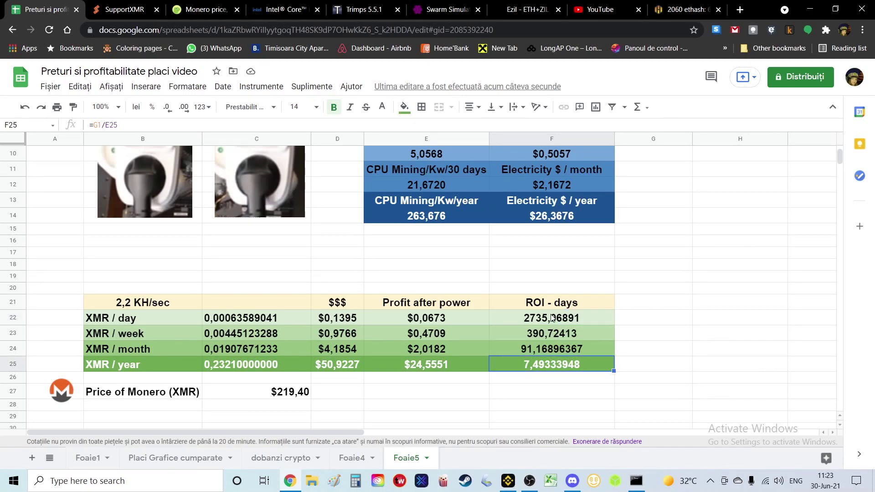
- Compare the daily and yearly ROI figures in F22 and F25 with the Monero price in C27
left_click(537, 319)
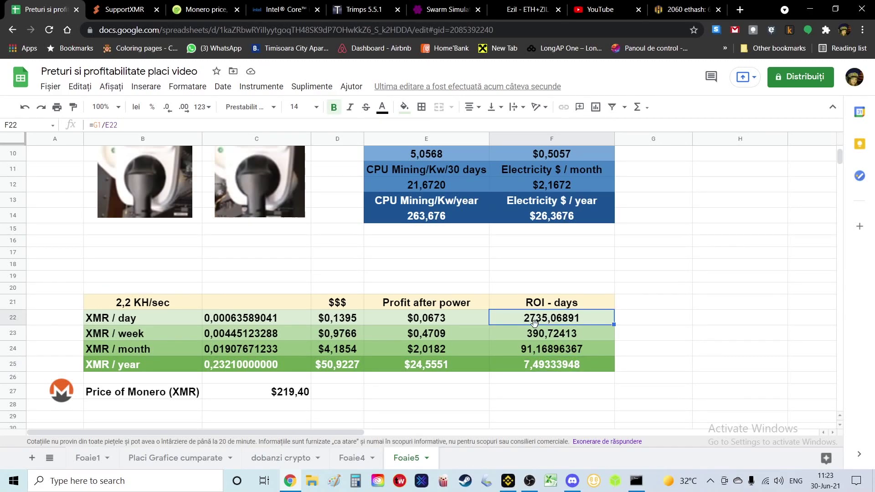
left_click(533, 365)
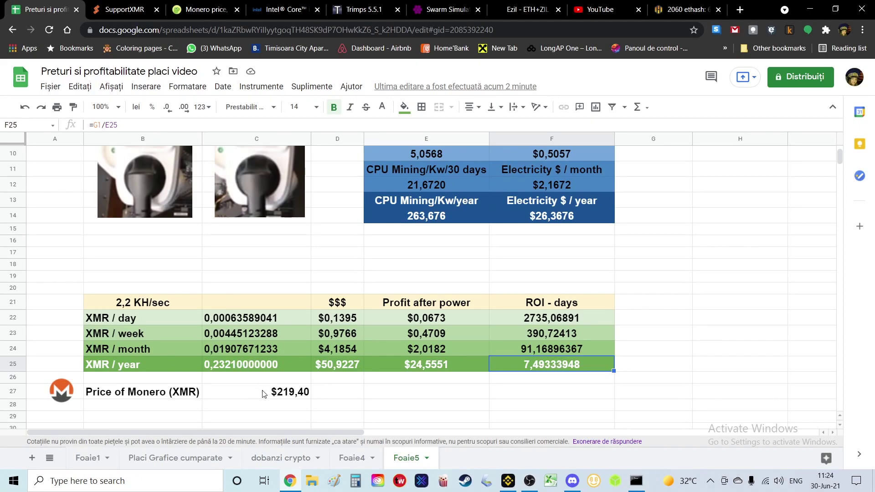
left_click(279, 396)
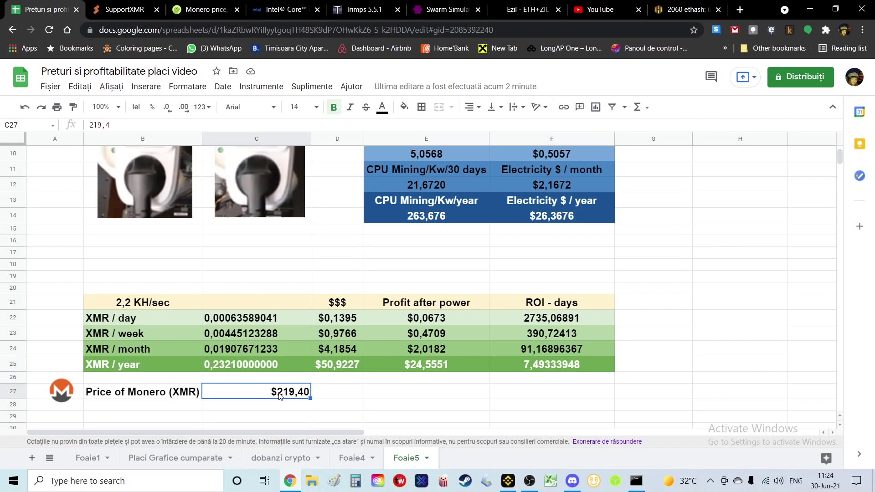
left_click(548, 369)
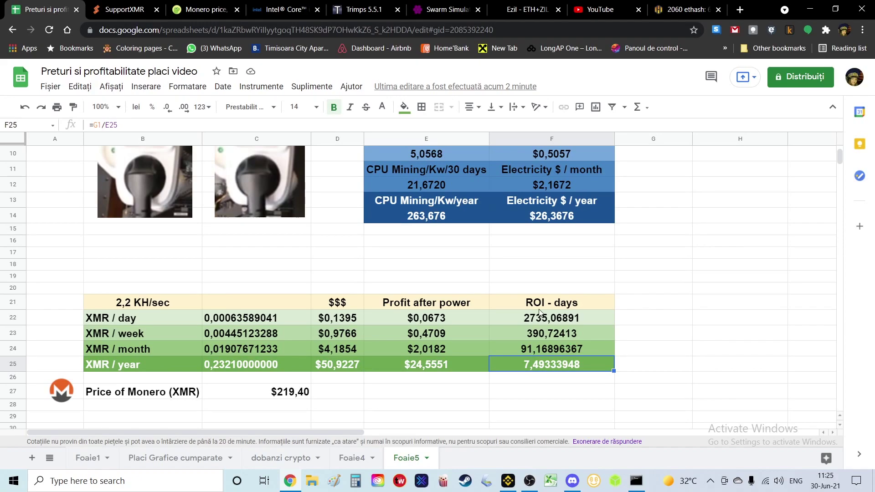
- Review the CPU model in C1 and the consumption and cost table, along with the profit and ROI table
left_click(513, 241)
scroll(512, 247, "up", 5)
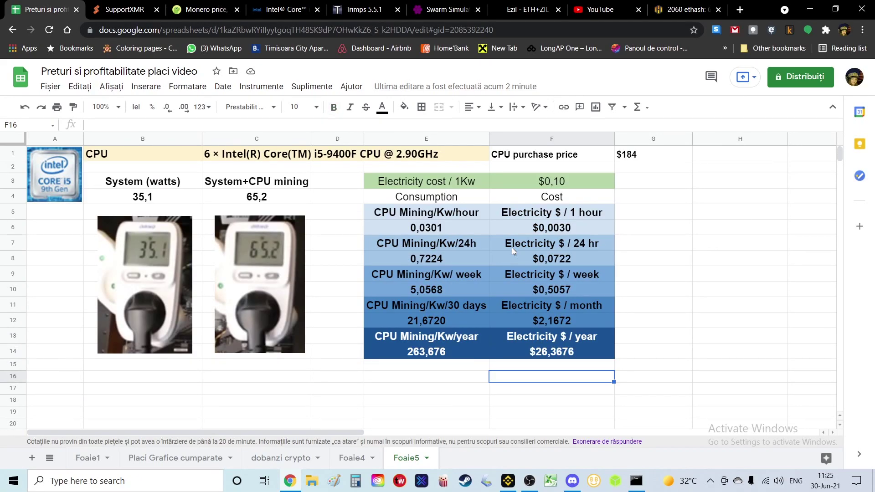
left_click(463, 404)
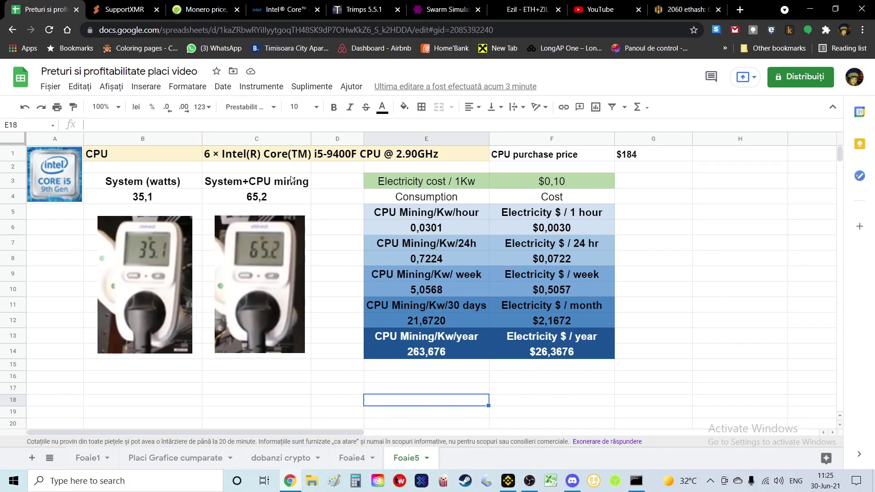
left_click(226, 157)
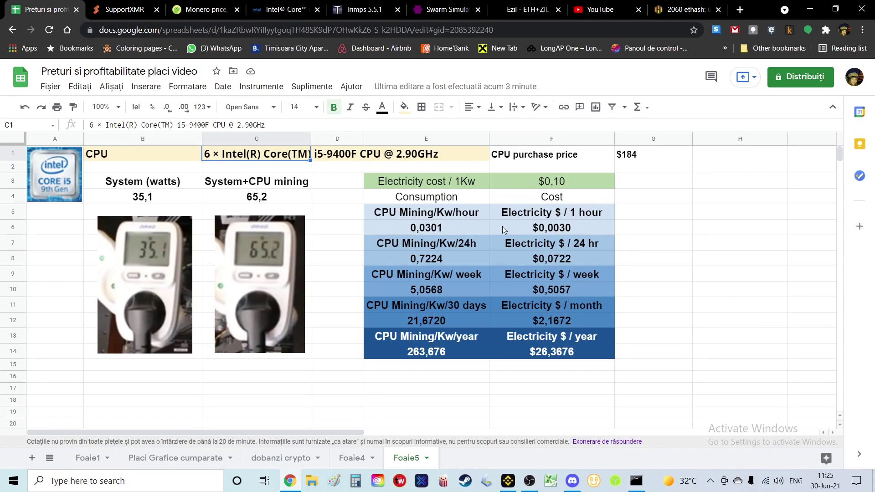
left_click(264, 374)
scroll(296, 370, "down", 3)
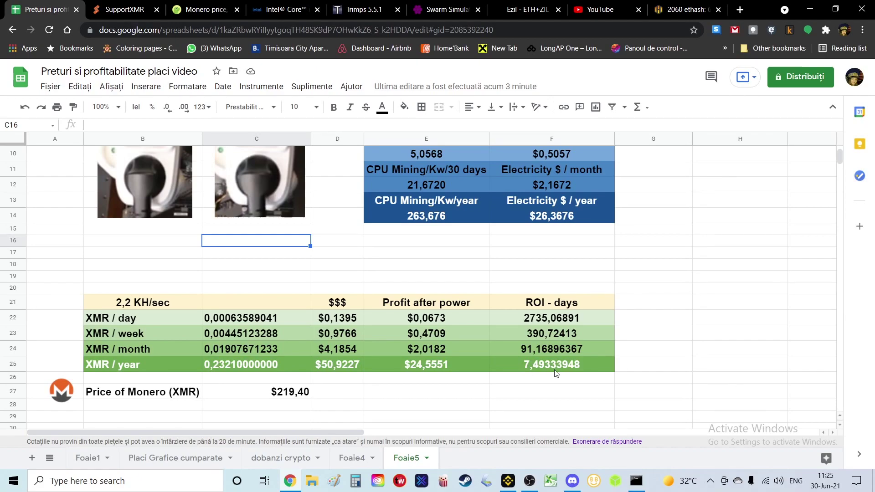
- Set the electricity cost per 1Kw in F3 to $0,17
scroll(555, 373, "up", 3)
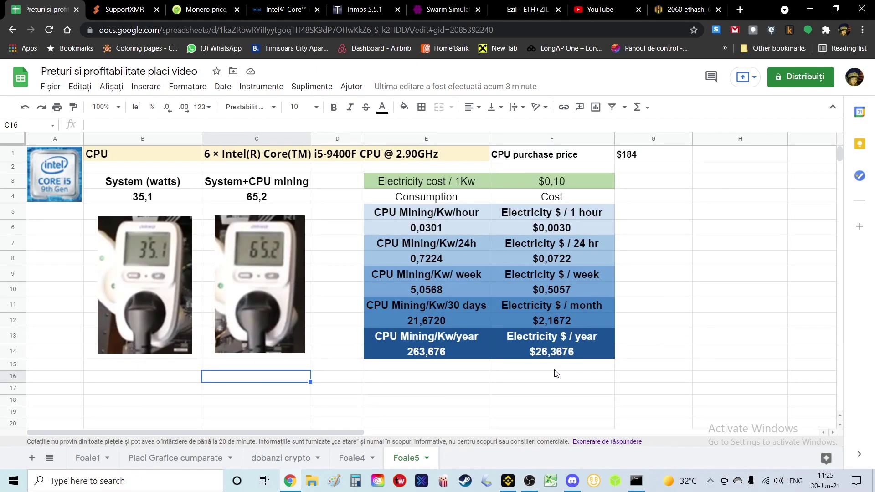
left_click(526, 182)
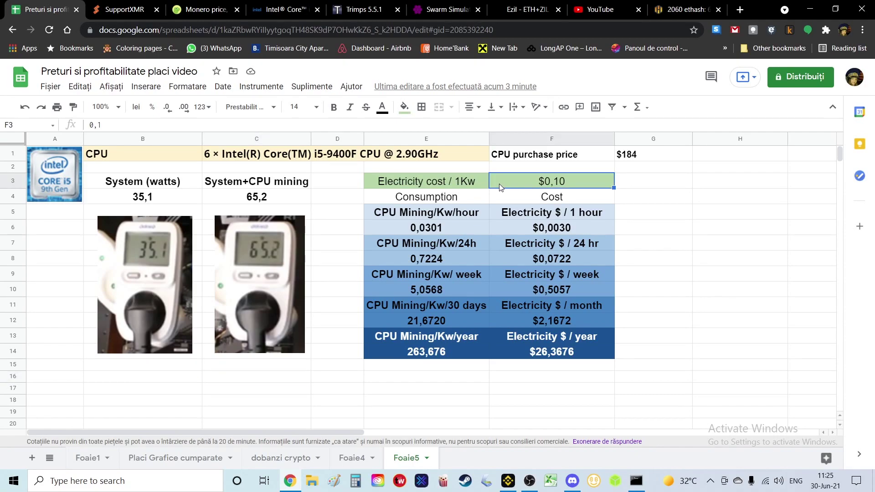
double_click(566, 182)
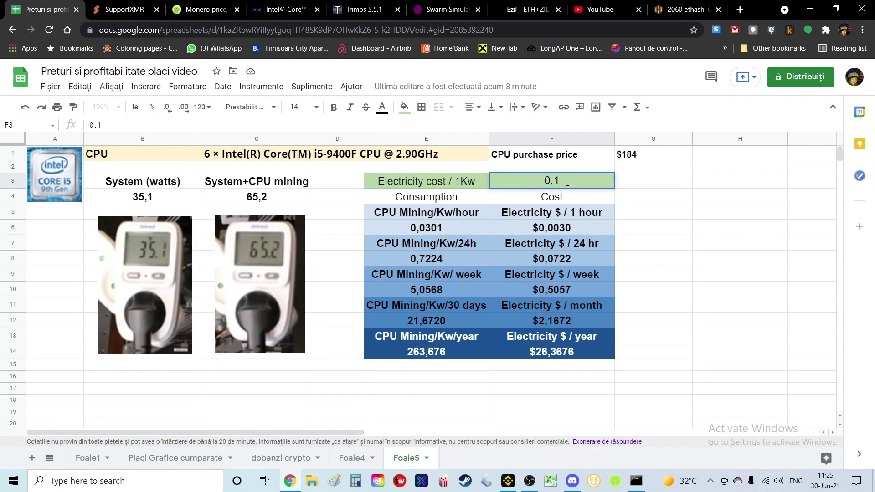
type("7")
key("Return")
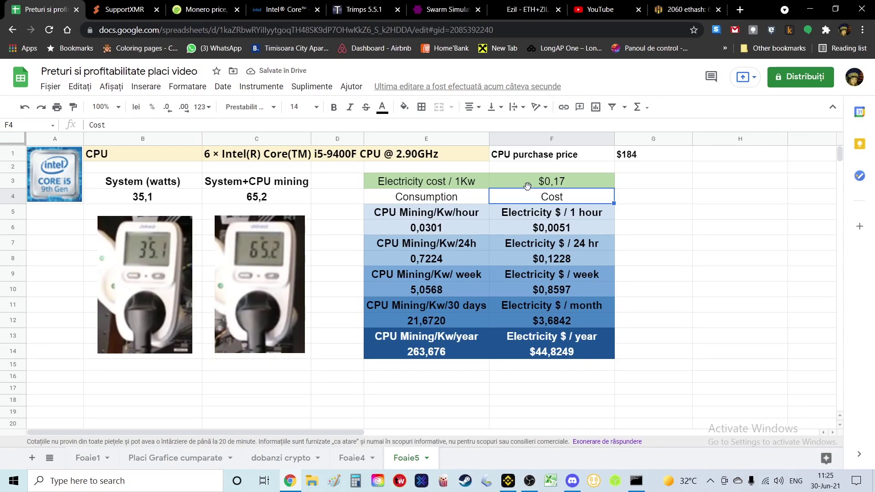
- Examine the yearly profit after power in E25 and ROI in F25 against the electricity costs in column F
scroll(416, 278, "down", 5)
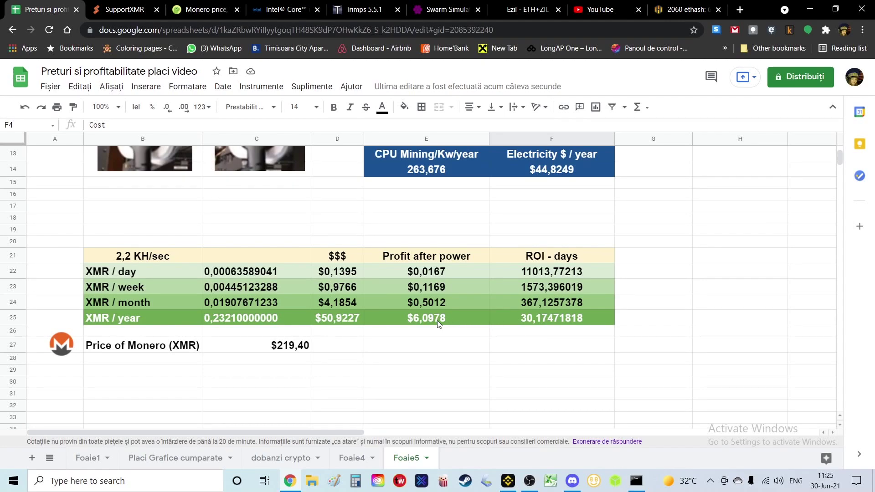
left_click(416, 321)
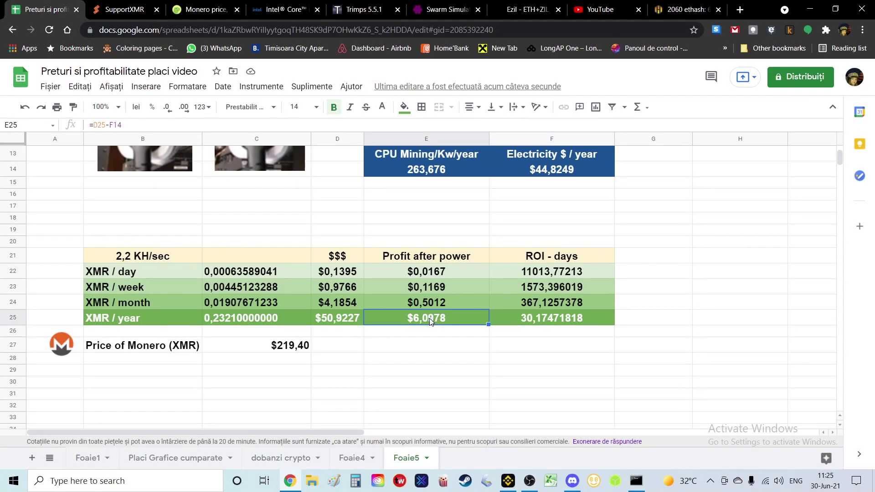
left_click(538, 314)
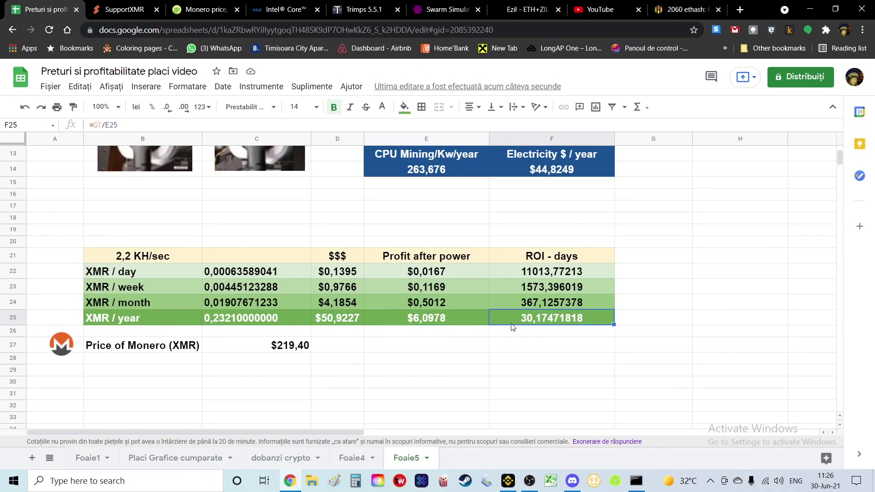
key("Down")
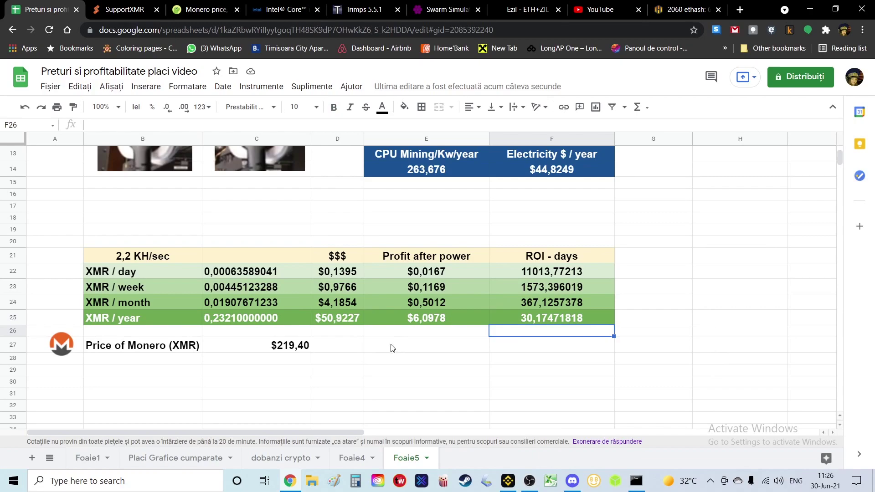
scroll(382, 346, "up", 1)
scroll(382, 346, "up", 3)
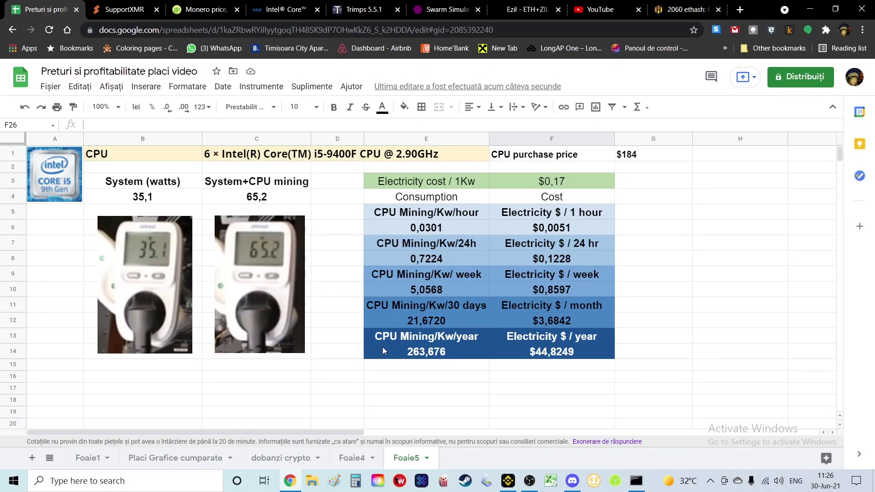
left_click(512, 367)
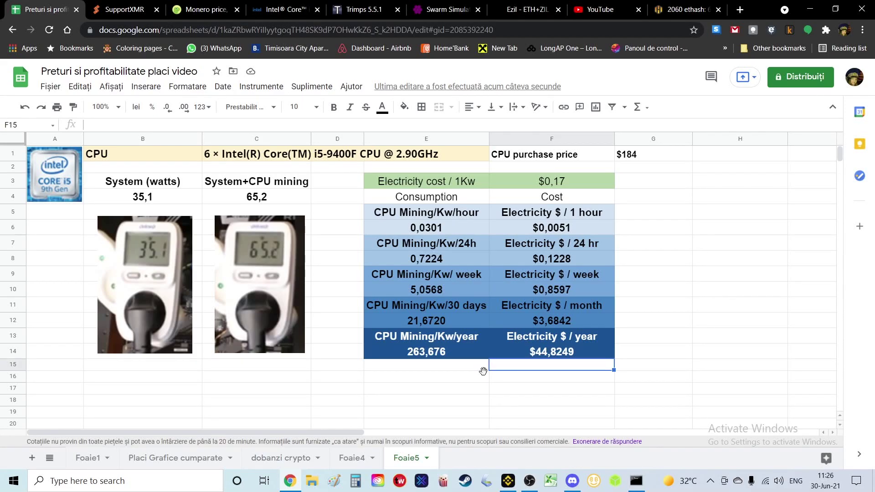
scroll(389, 393, "down", 3)
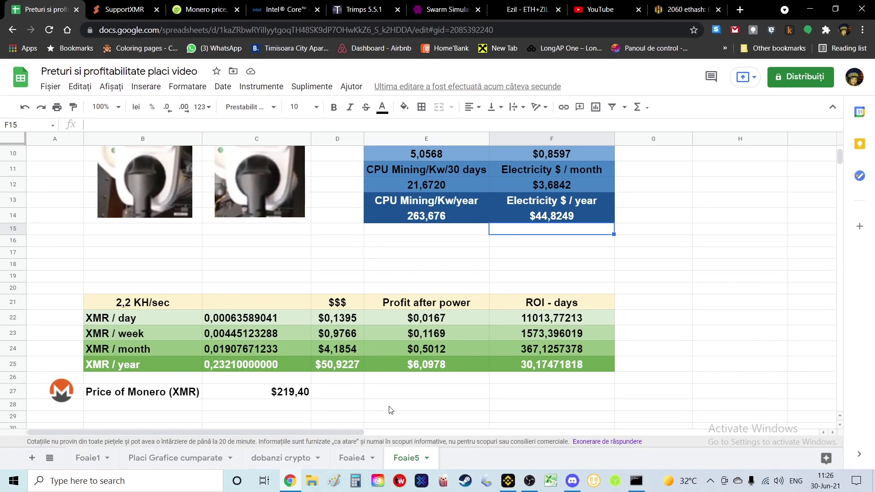
scroll(390, 410, "up", 3)
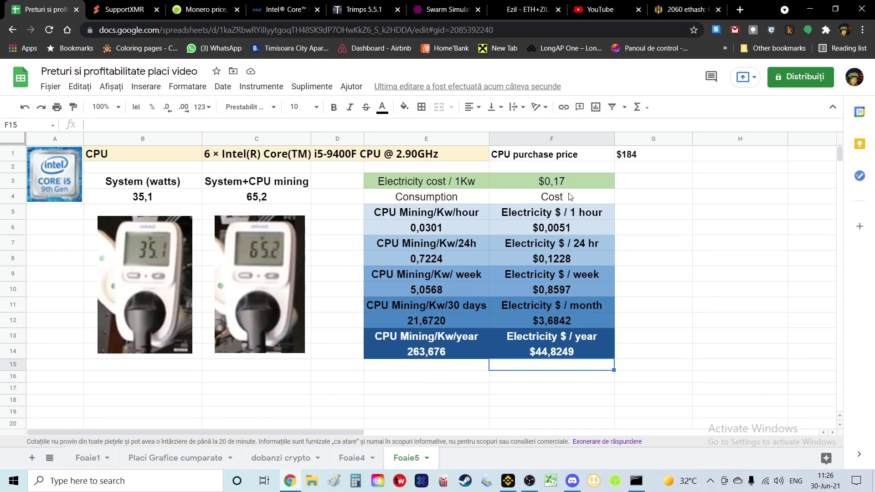
- Change the electricity cost per 1Kw in F3 to $0,08
double_click(576, 177)
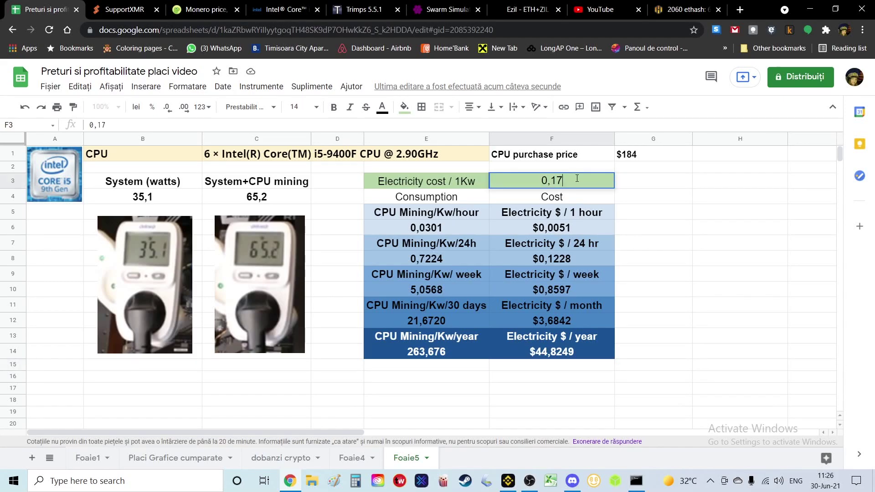
key("BackSpace")
key("BackSpace")
type("08")
key("Return")
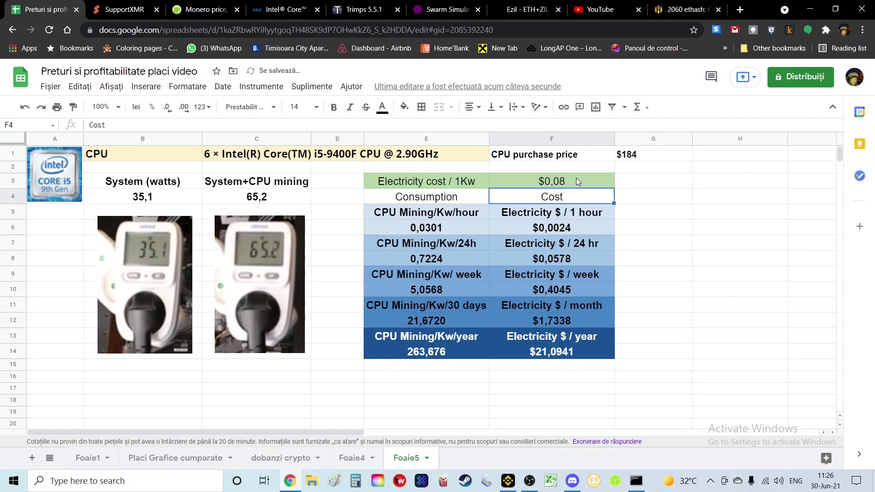
- Compare the recalculated profit after power and ROI in rows 22 to 25 with the electricity costs in F6:F14
scroll(488, 300, "down", 3)
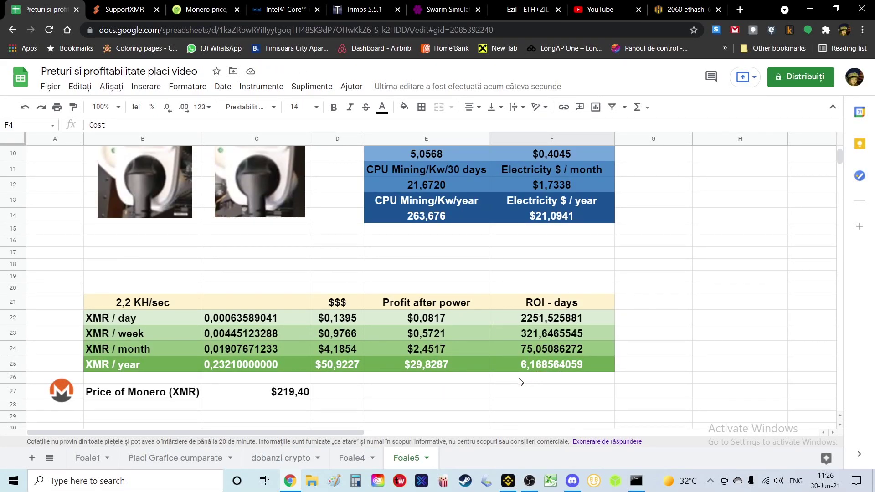
scroll(520, 381, "up", 3)
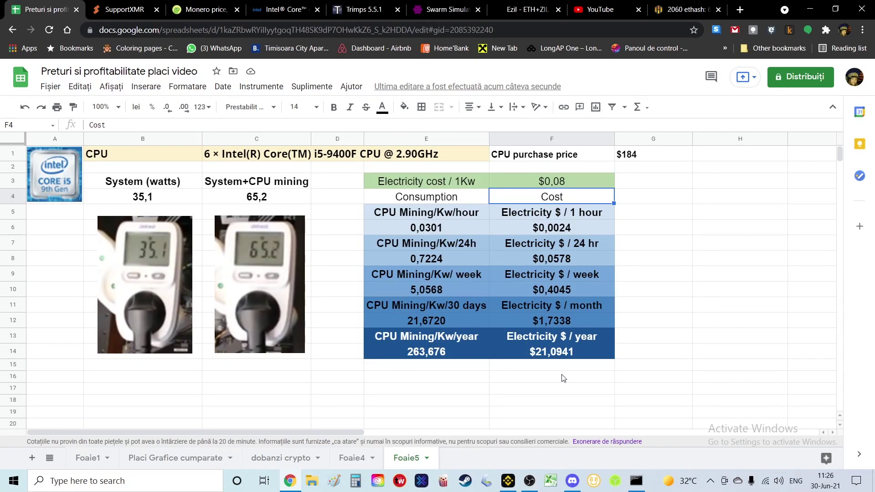
scroll(563, 378, "down", 3)
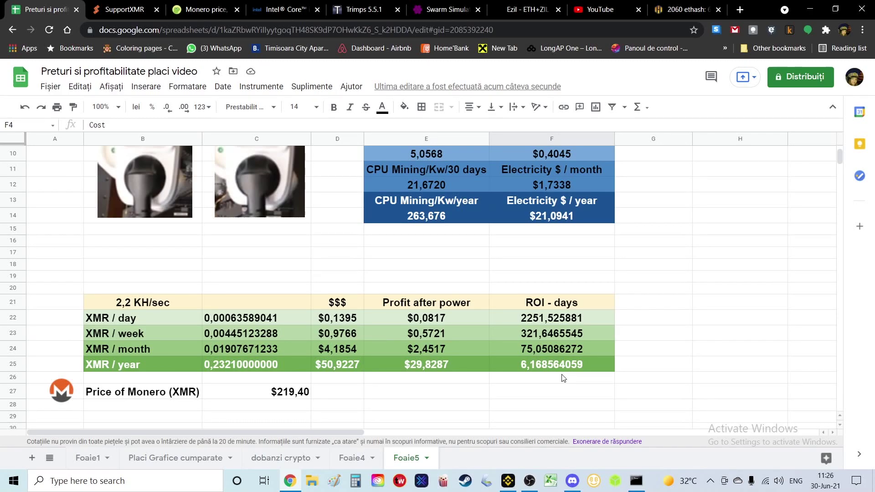
scroll(539, 384, "up", 3)
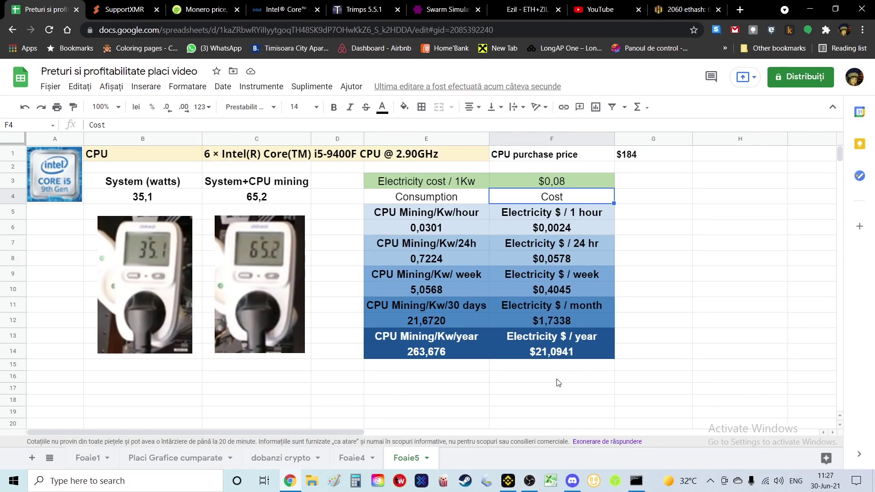
left_click(384, 390)
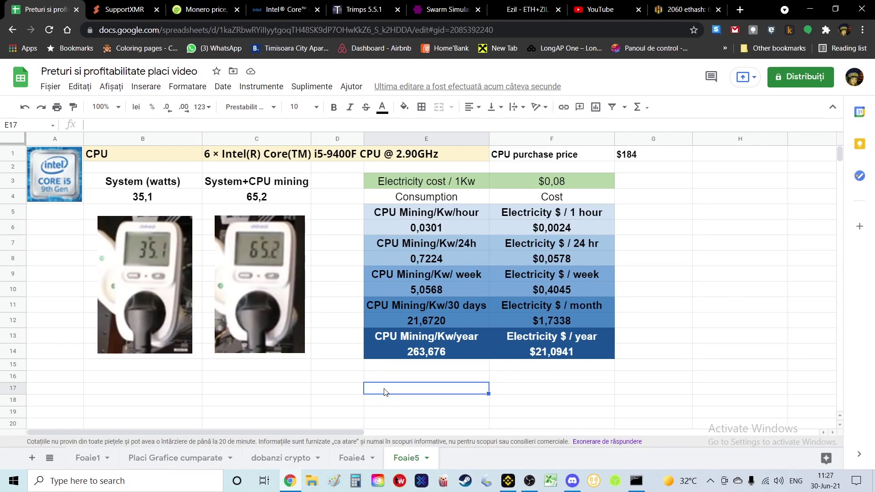
left_click(519, 392)
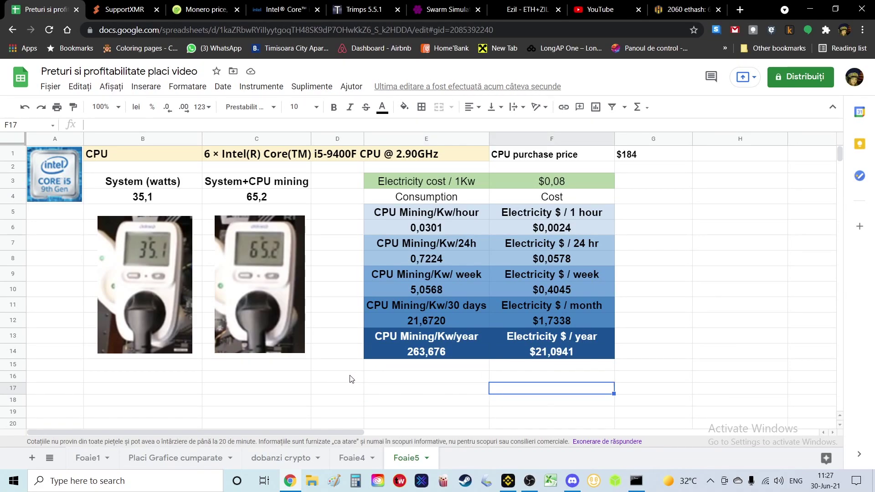